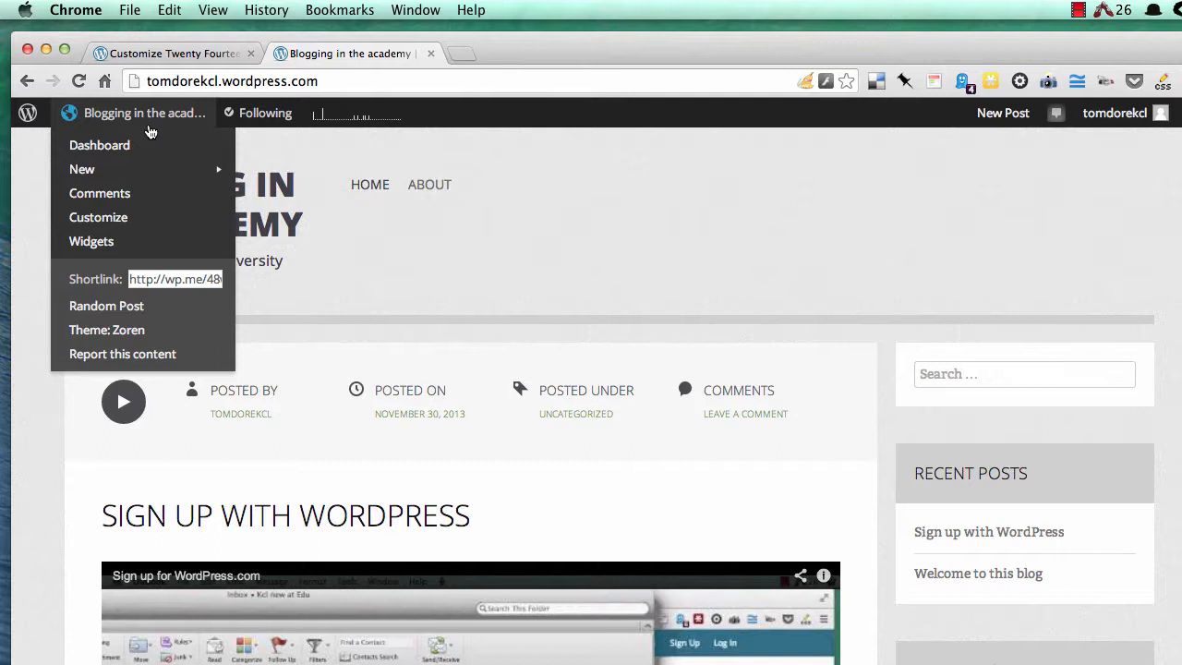
View the showcase page of the blog's current Zoren theme, read through its description, and return to the blog.
{"action": "left_click", "coordinate": [105, 332]}
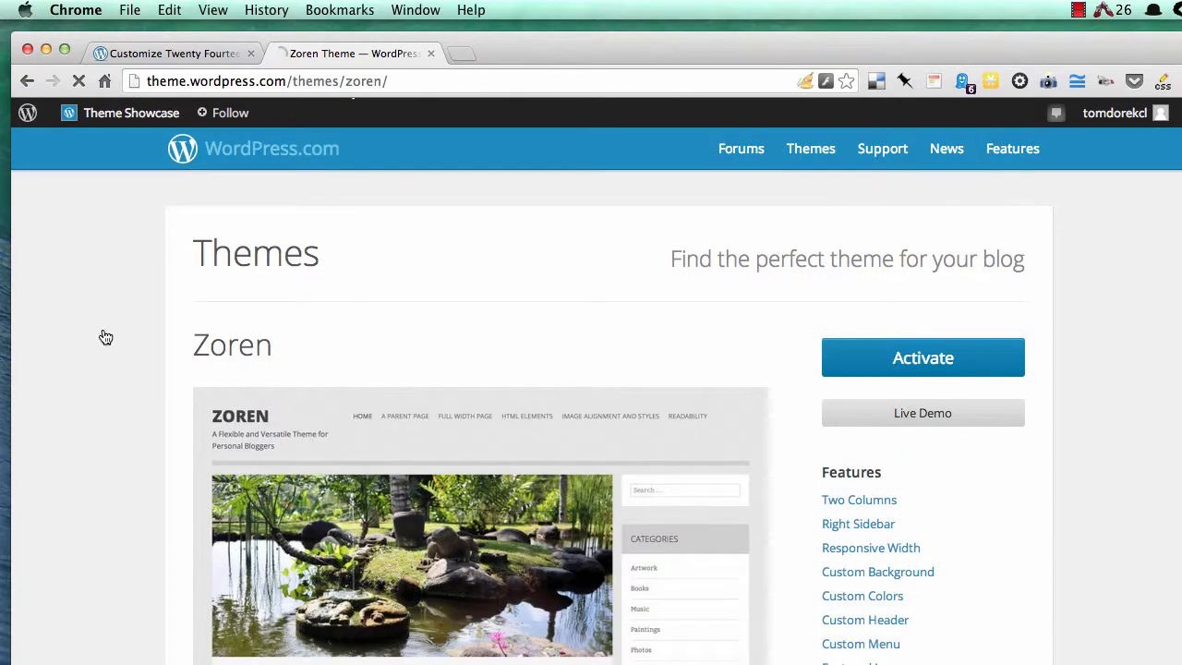
{"action": "scroll", "coordinate": [314, 356], "scroll_direction": "down", "scroll_amount": 5}
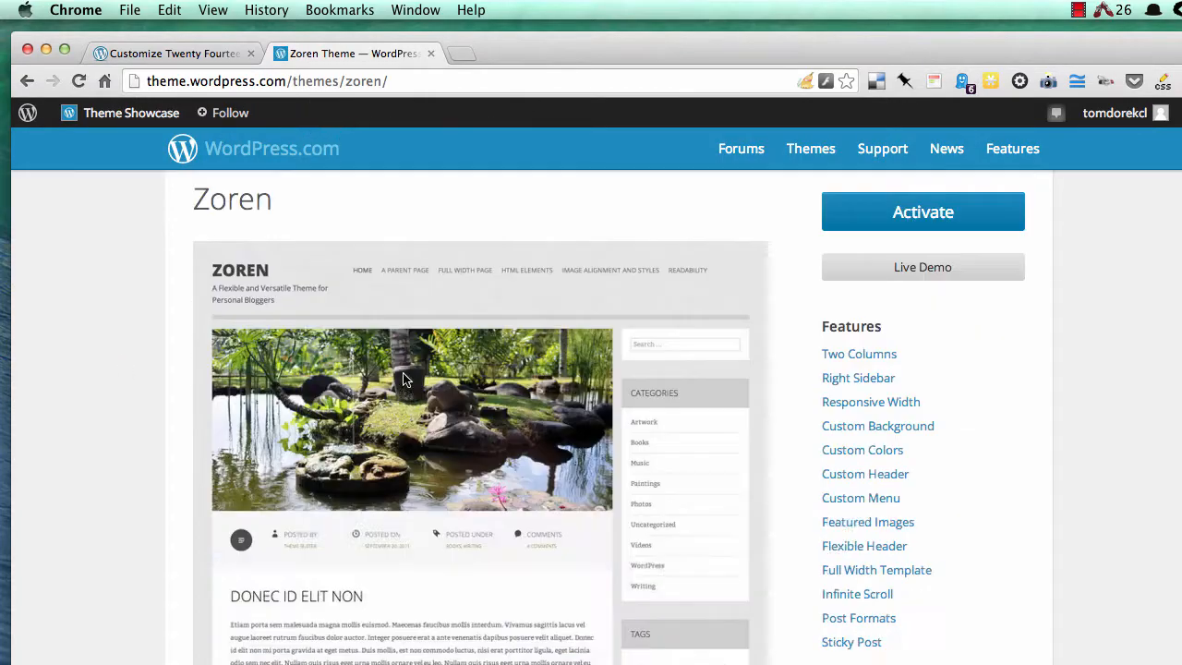
{"action": "scroll", "coordinate": [403, 372], "scroll_direction": "down", "scroll_amount": 10}
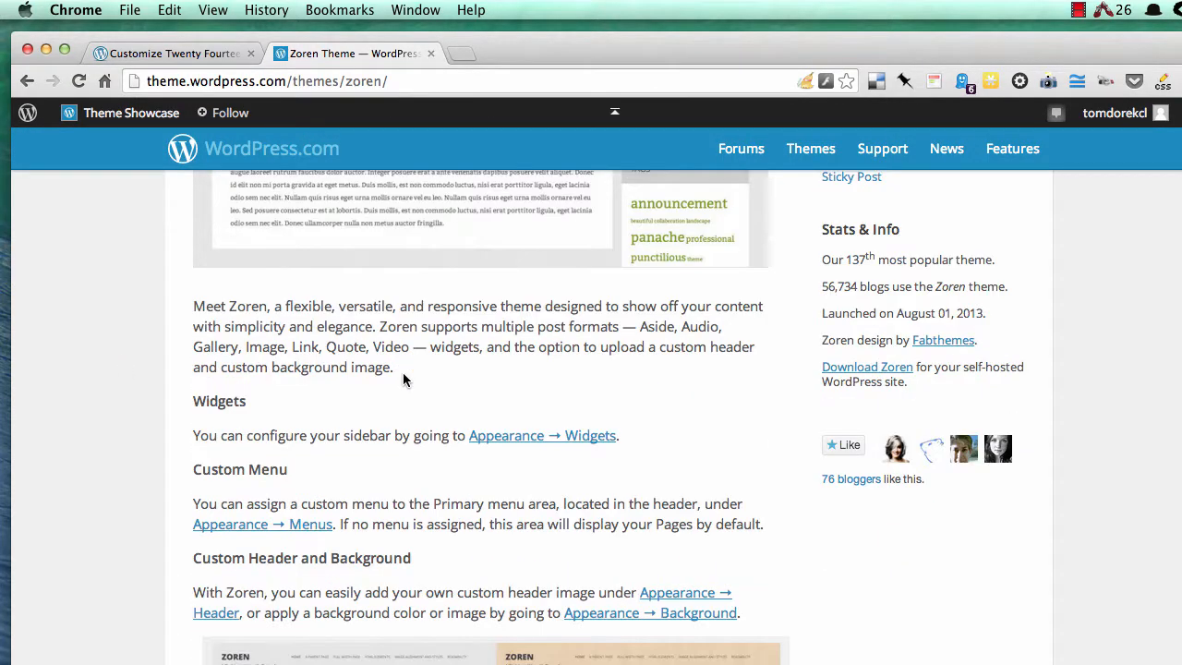
{"action": "scroll", "coordinate": [402, 372], "scroll_direction": "up", "scroll_amount": 15}
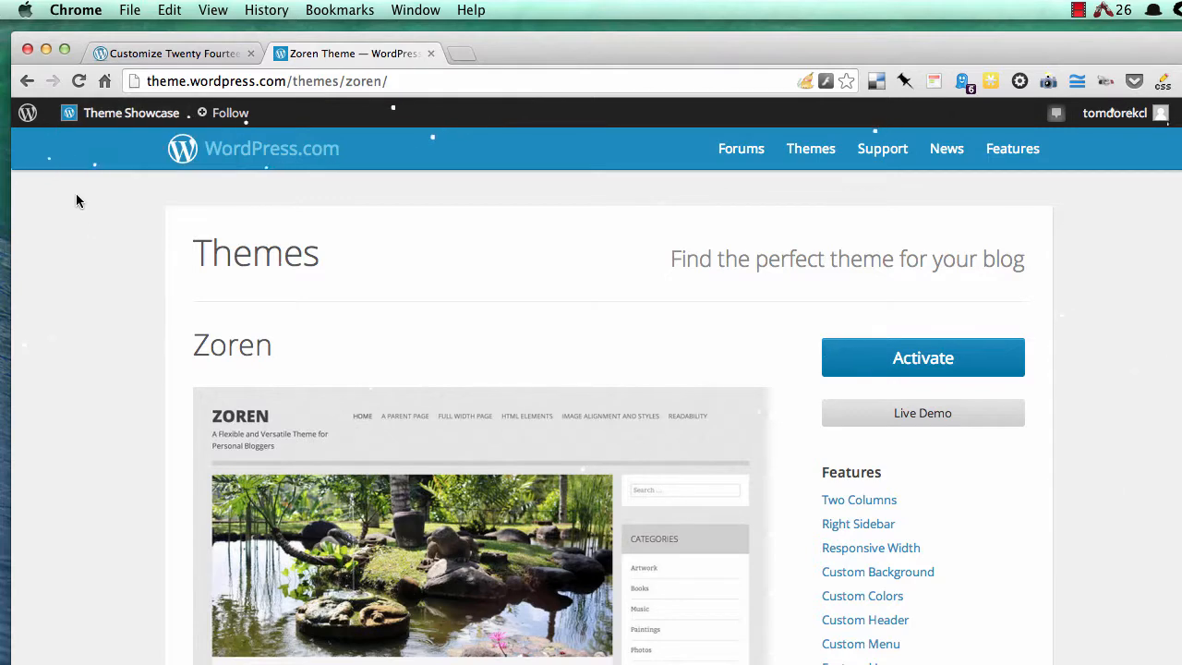
{"action": "left_click", "coordinate": [28, 82]}
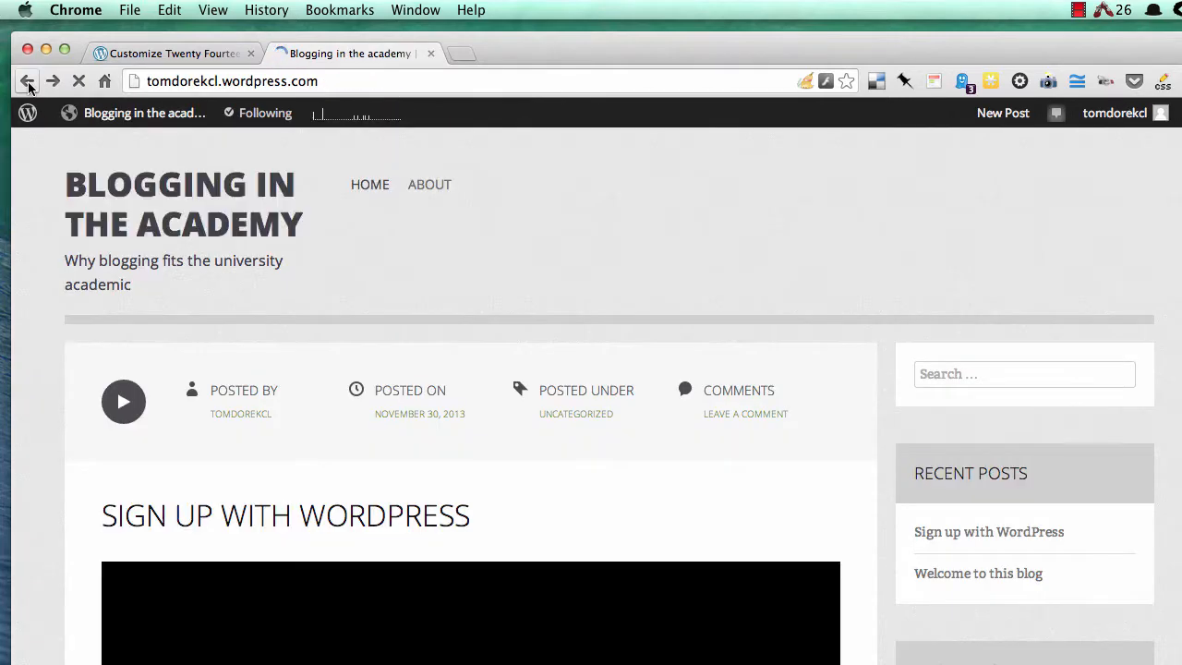
Go to the blog's dashboard and open its theme management page.
{"action": "mouse_move", "coordinate": [148, 113]}
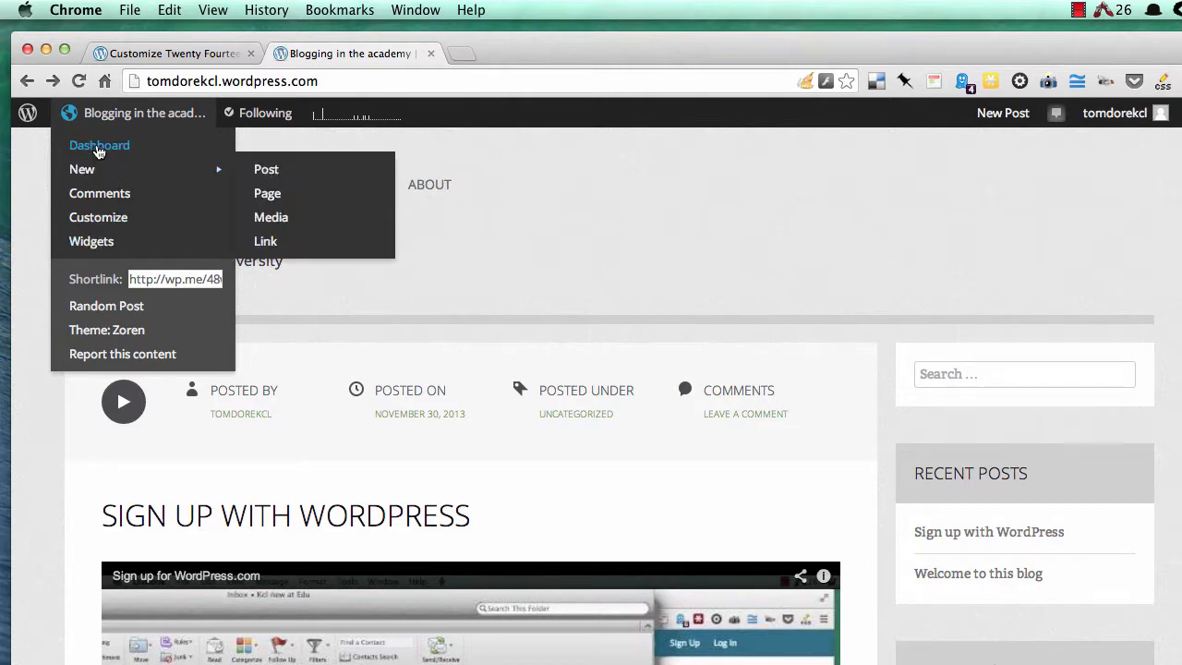
{"action": "left_click", "coordinate": [98, 148]}
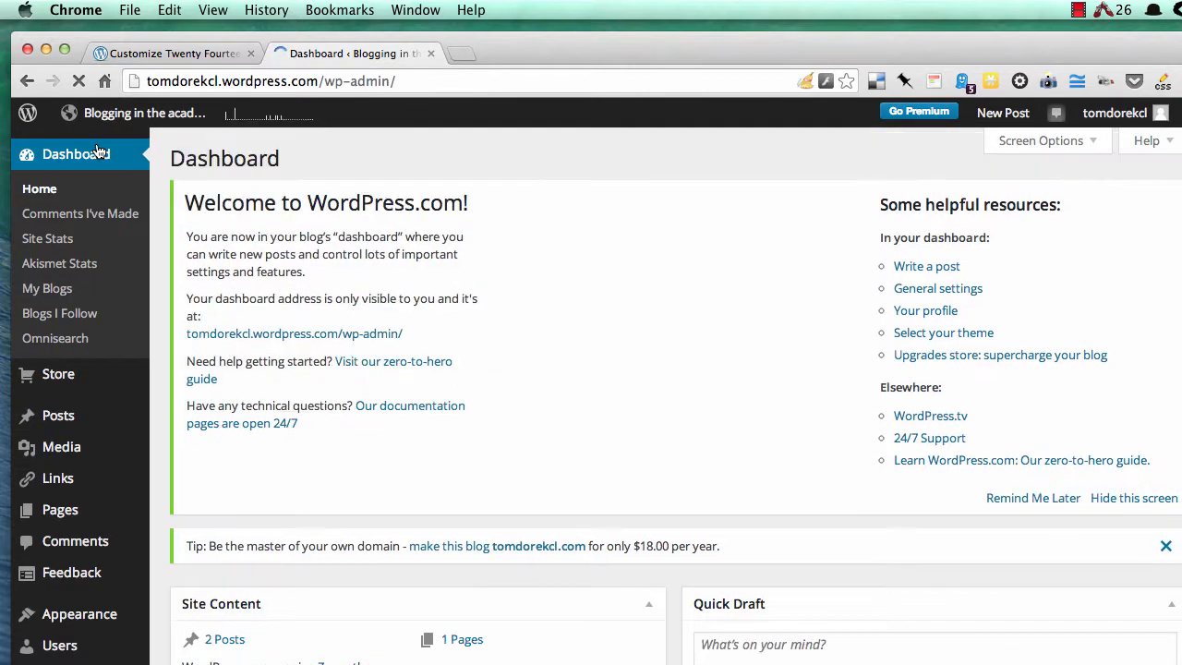
{"action": "scroll", "coordinate": [163, 551], "scroll_direction": "down", "scroll_amount": 2}
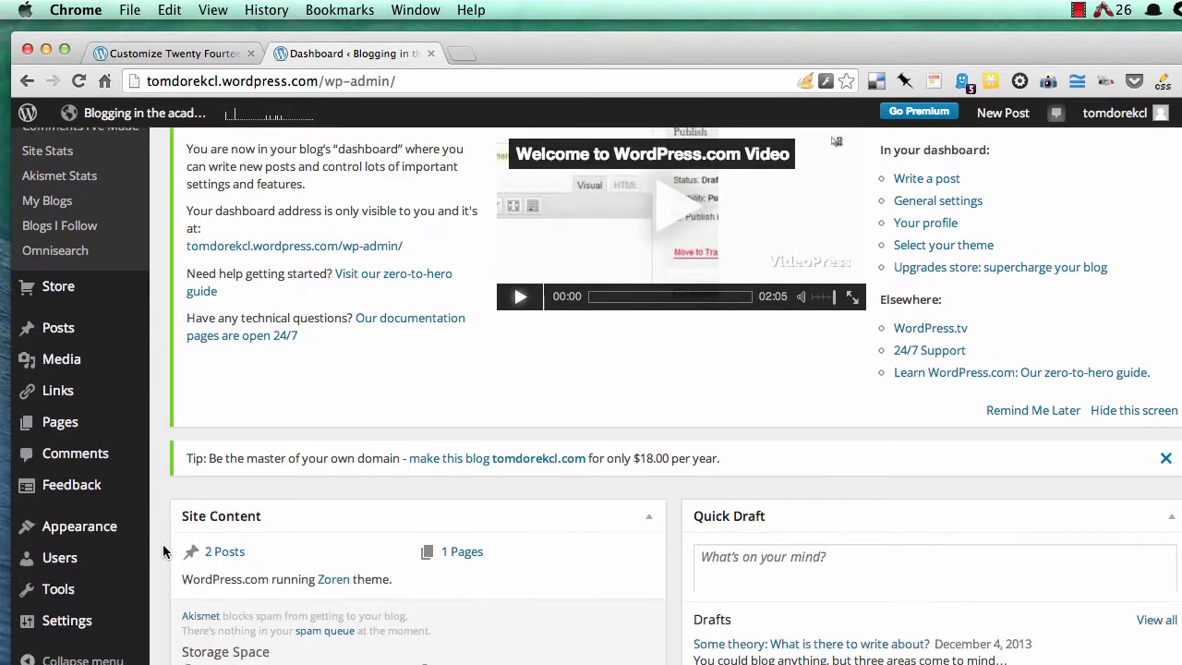
{"action": "mouse_move", "coordinate": [107, 528]}
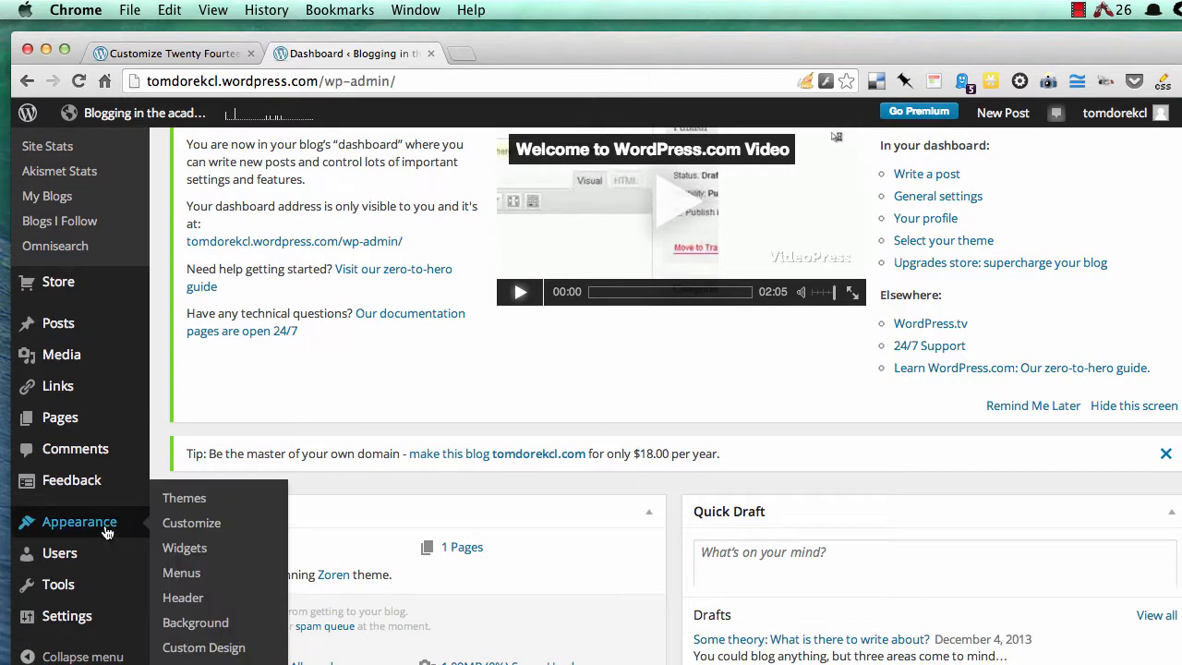
{"action": "left_click", "coordinate": [200, 503]}
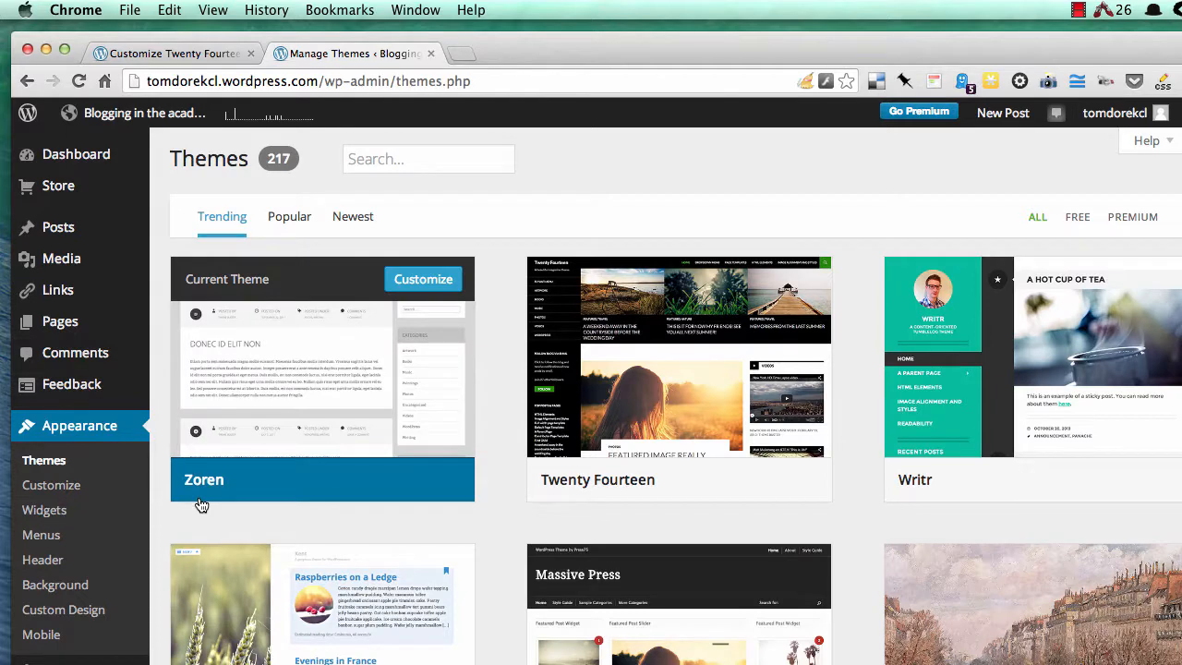
Search the themes for "twenty eleven" and activate the Twenty Eleven theme.
{"action": "left_click", "coordinate": [459, 166]}
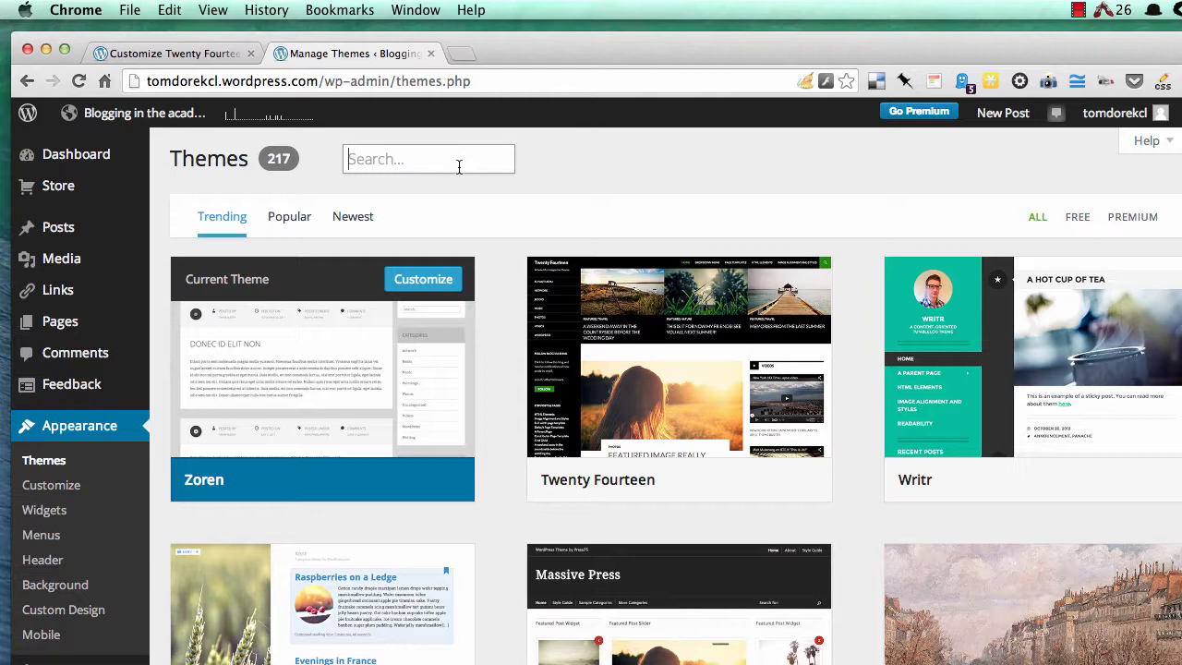
{"action": "type", "text": "twe"}
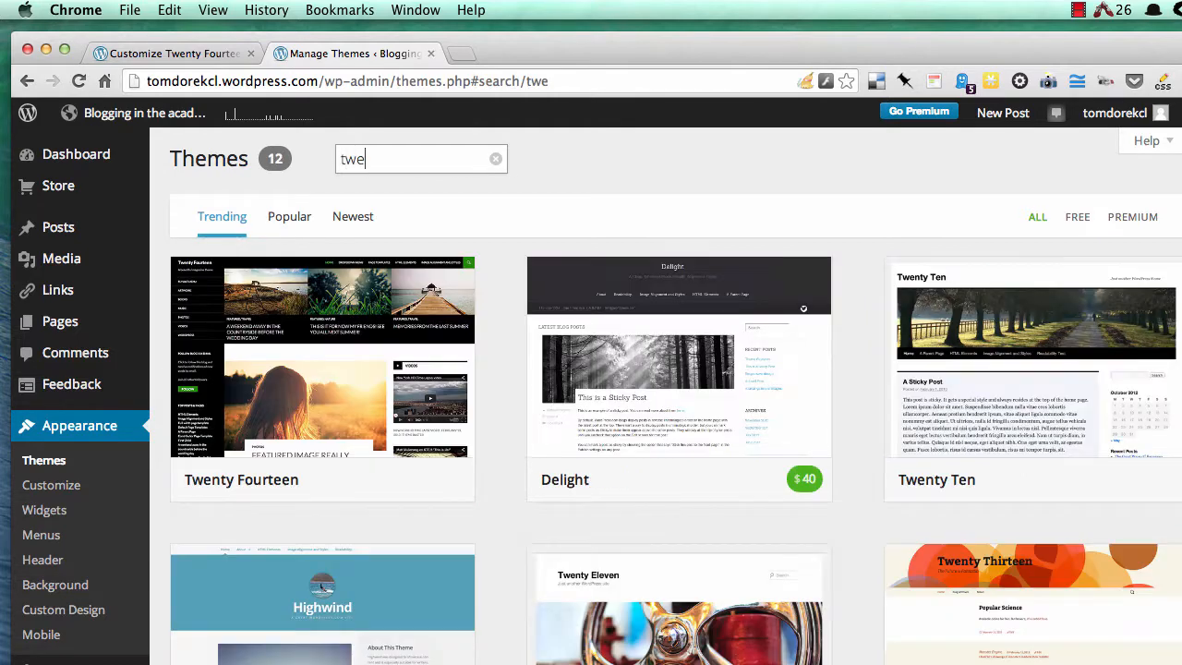
{"action": "type", "text": "nty"}
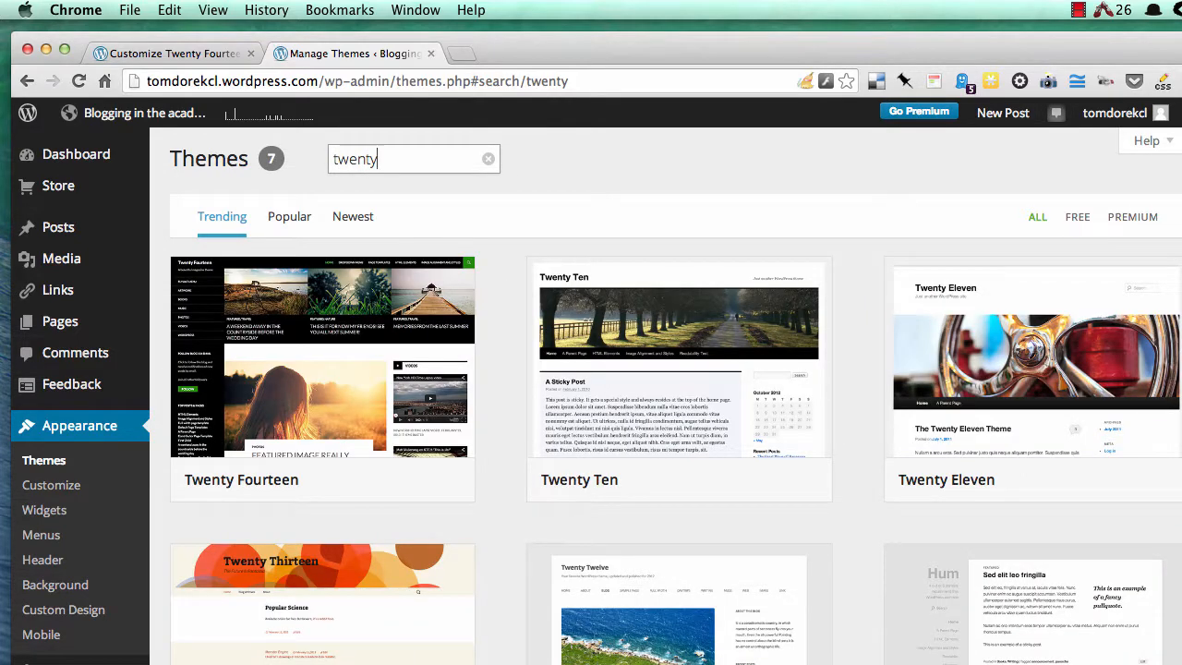
{"action": "type", "text": " ele"}
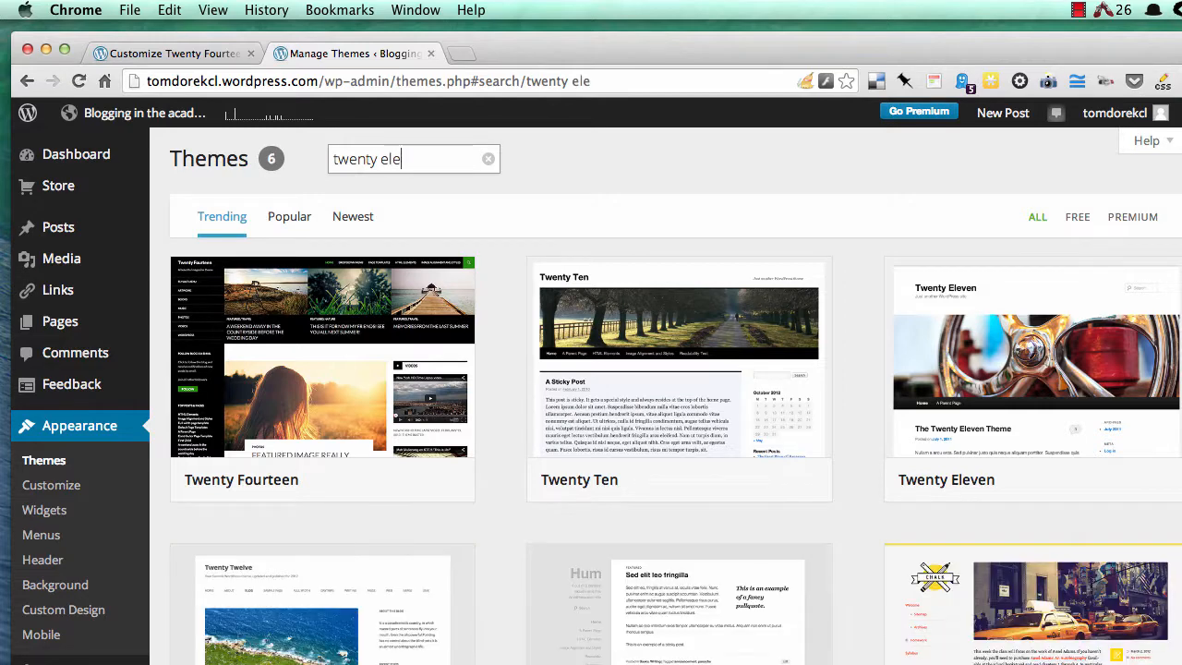
{"action": "type", "text": "ven"}
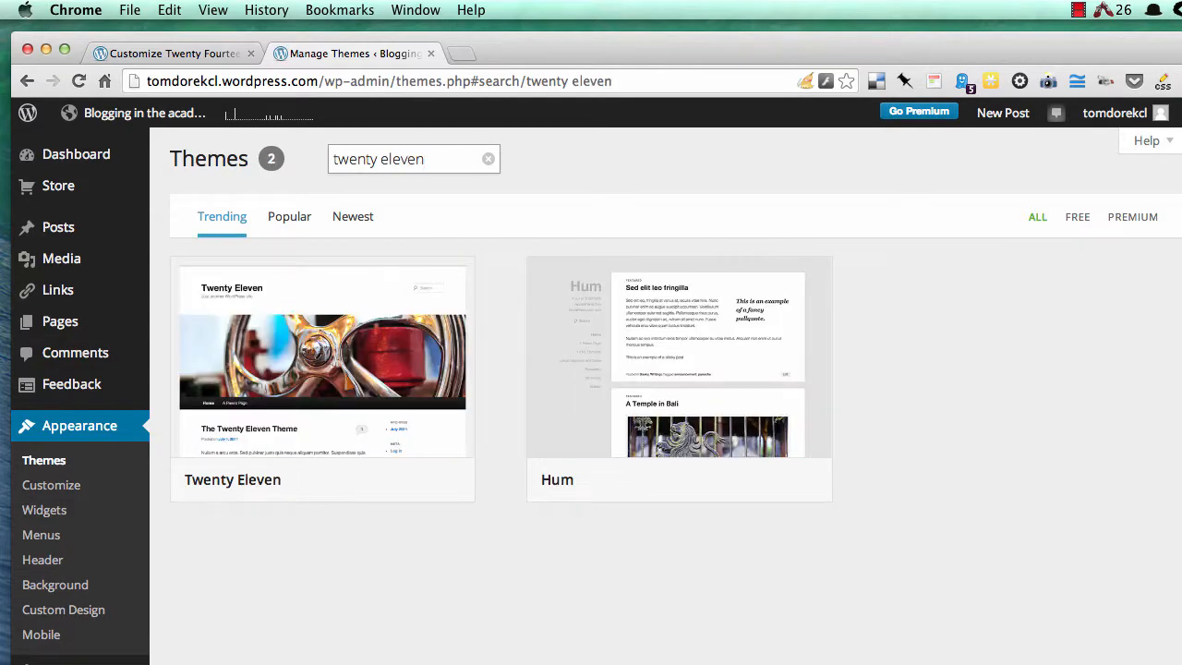
{"action": "mouse_move", "coordinate": [404, 393]}
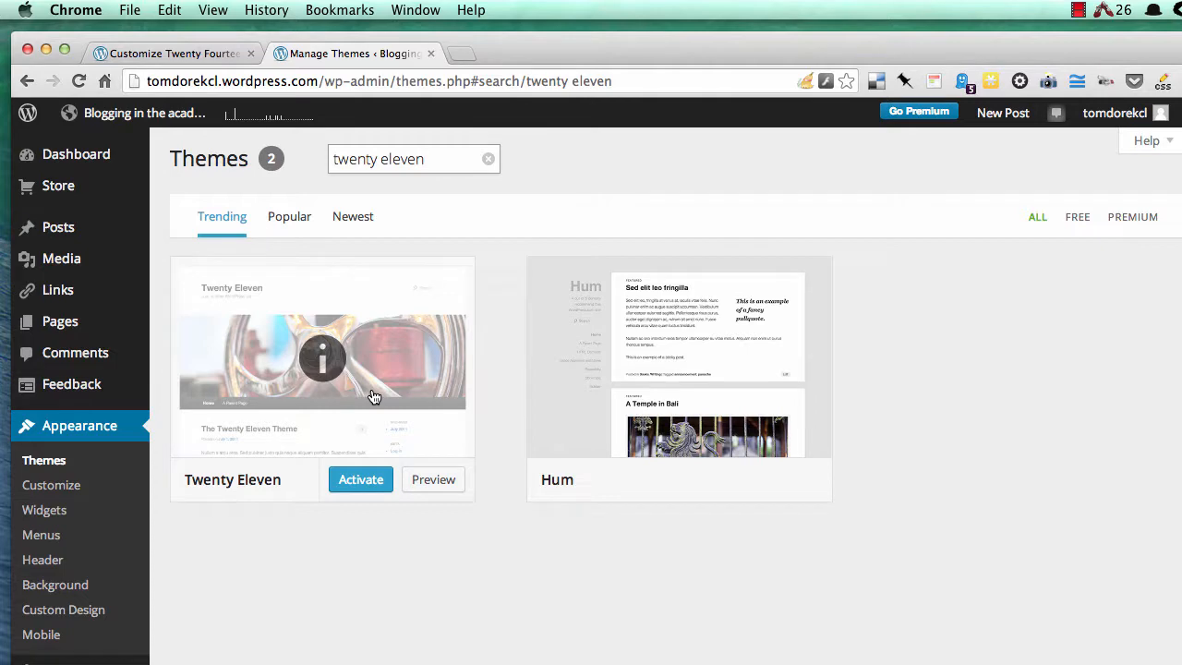
{"action": "left_click", "coordinate": [374, 397]}
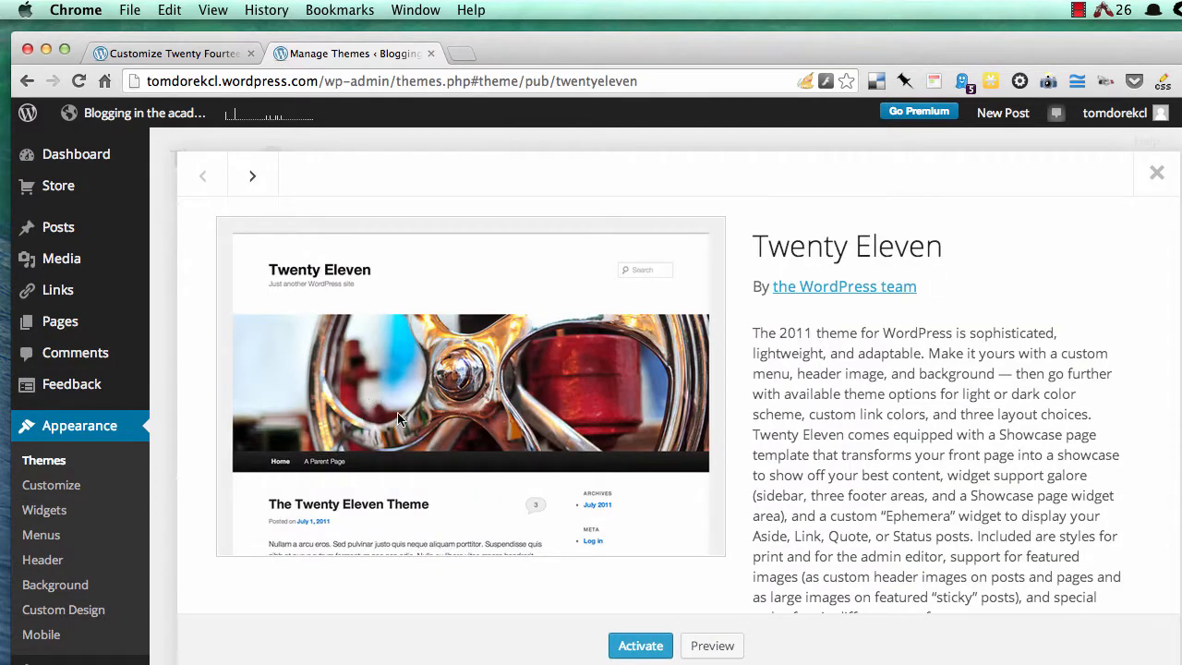
{"action": "left_click", "coordinate": [632, 646]}
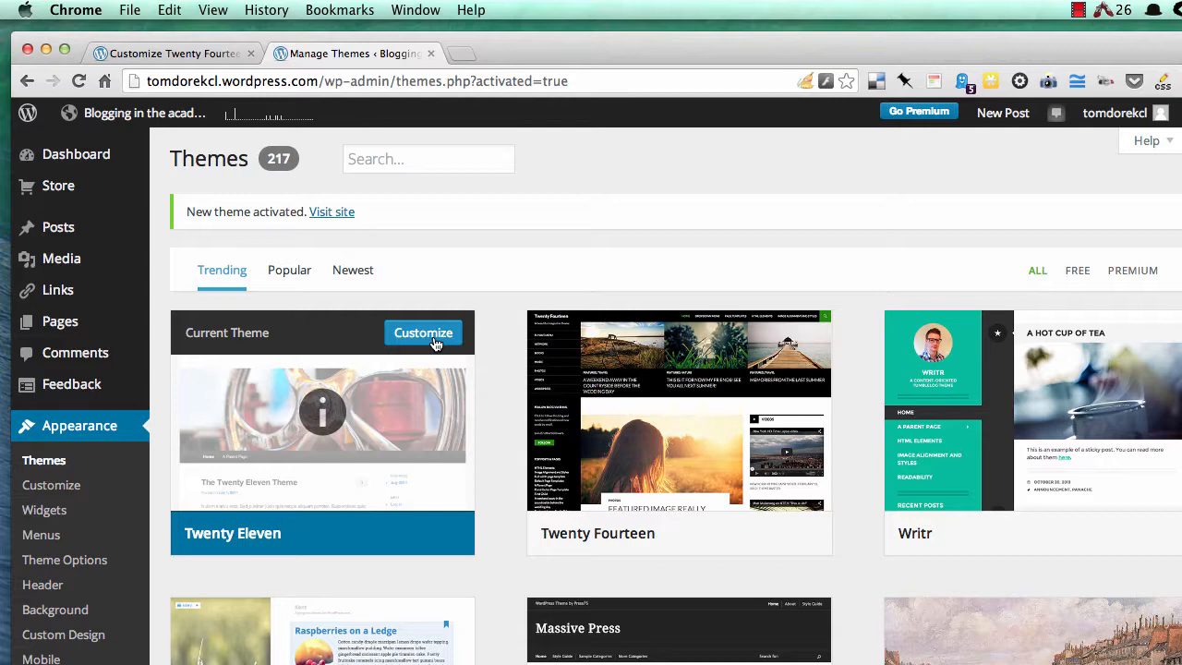
Visit the blog's front page and examine its header, posts, sidebar and footer in the newly activated theme.
{"action": "mouse_move", "coordinate": [110, 113]}
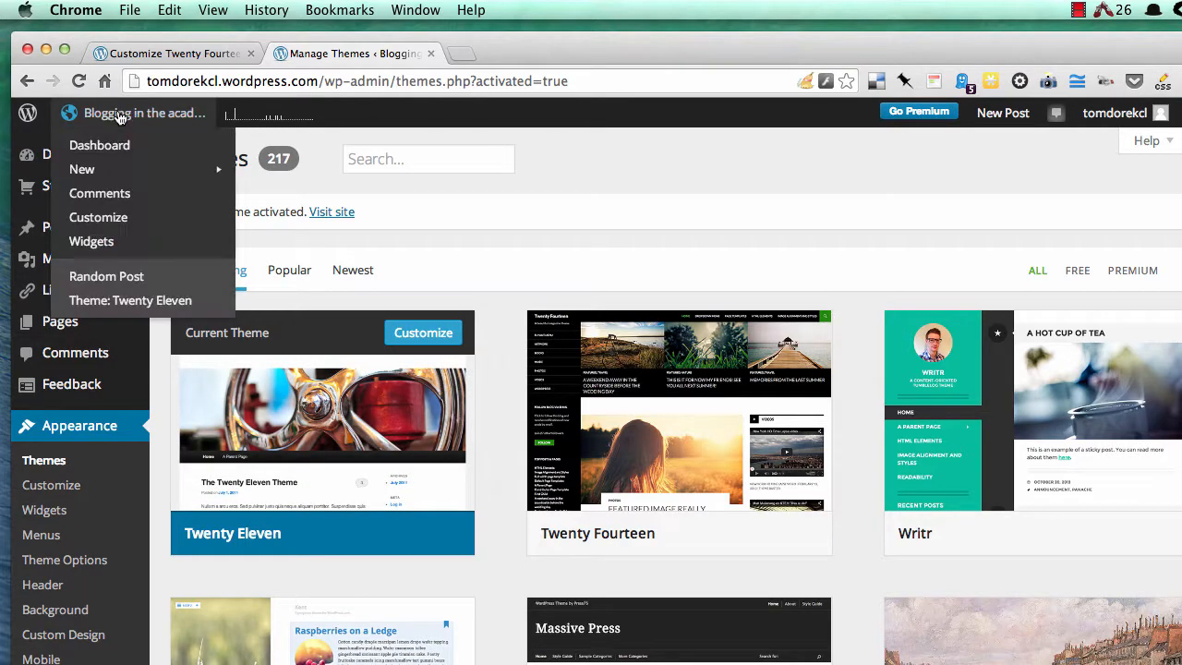
{"action": "left_click", "coordinate": [105, 118]}
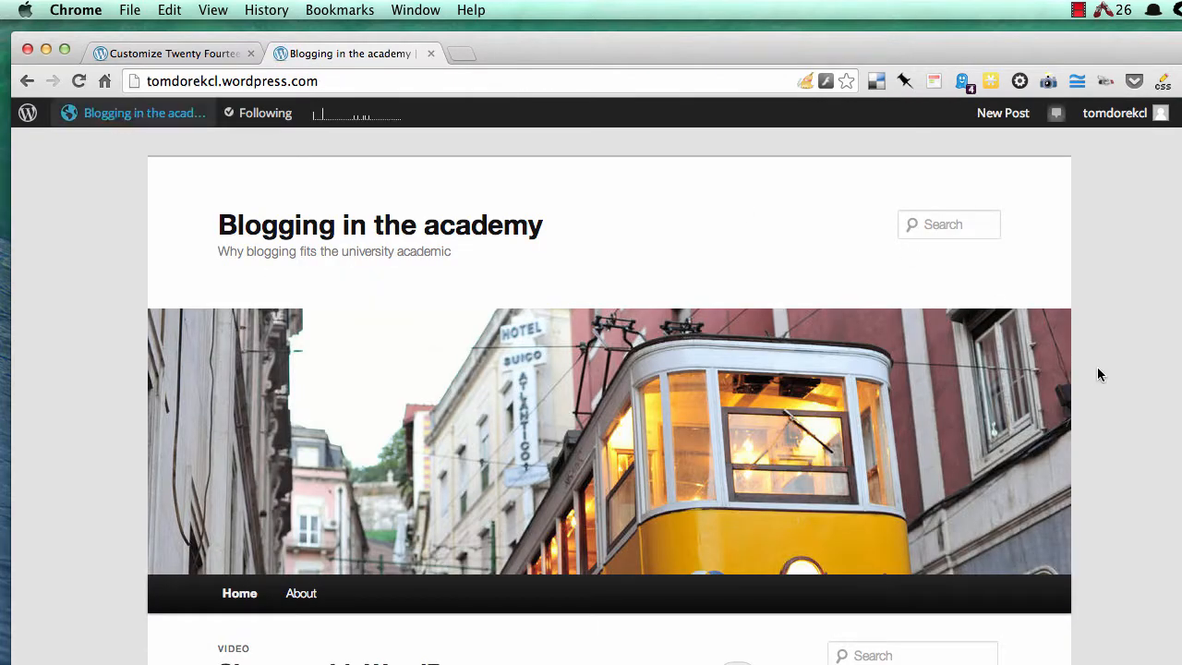
{"action": "scroll", "coordinate": [1096, 370], "scroll_direction": "down", "scroll_amount": 3}
{"action": "scroll", "coordinate": [1133, 475], "scroll_direction": "down", "scroll_amount": 5}
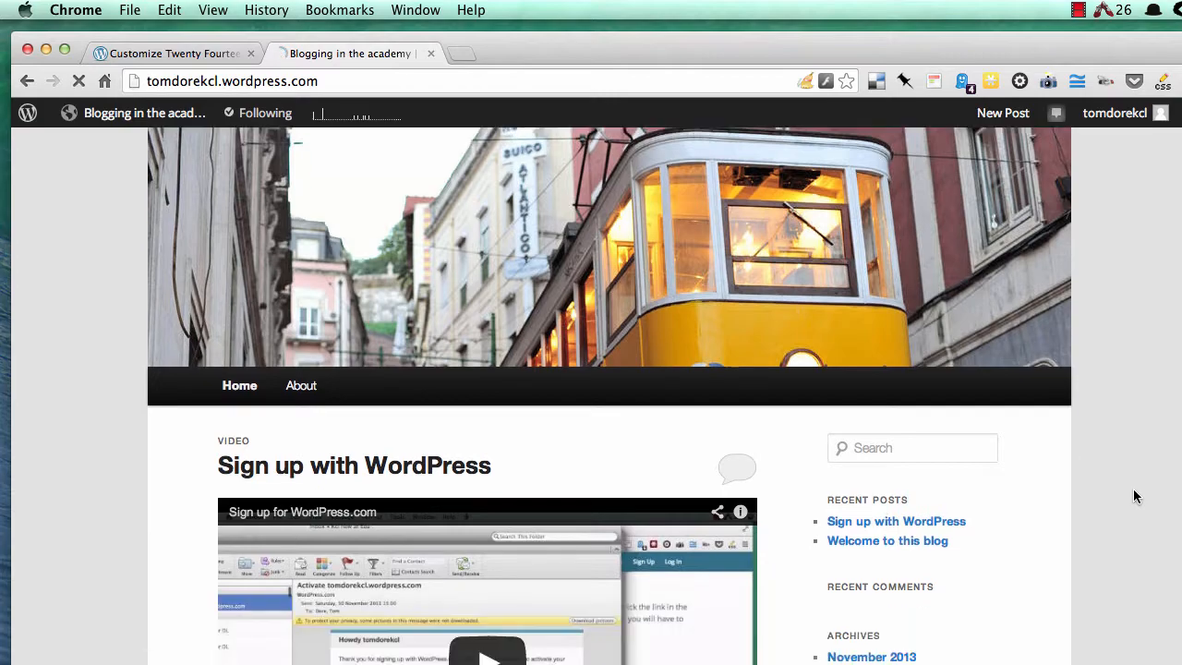
{"action": "scroll", "coordinate": [1134, 496], "scroll_direction": "down", "scroll_amount": 20}
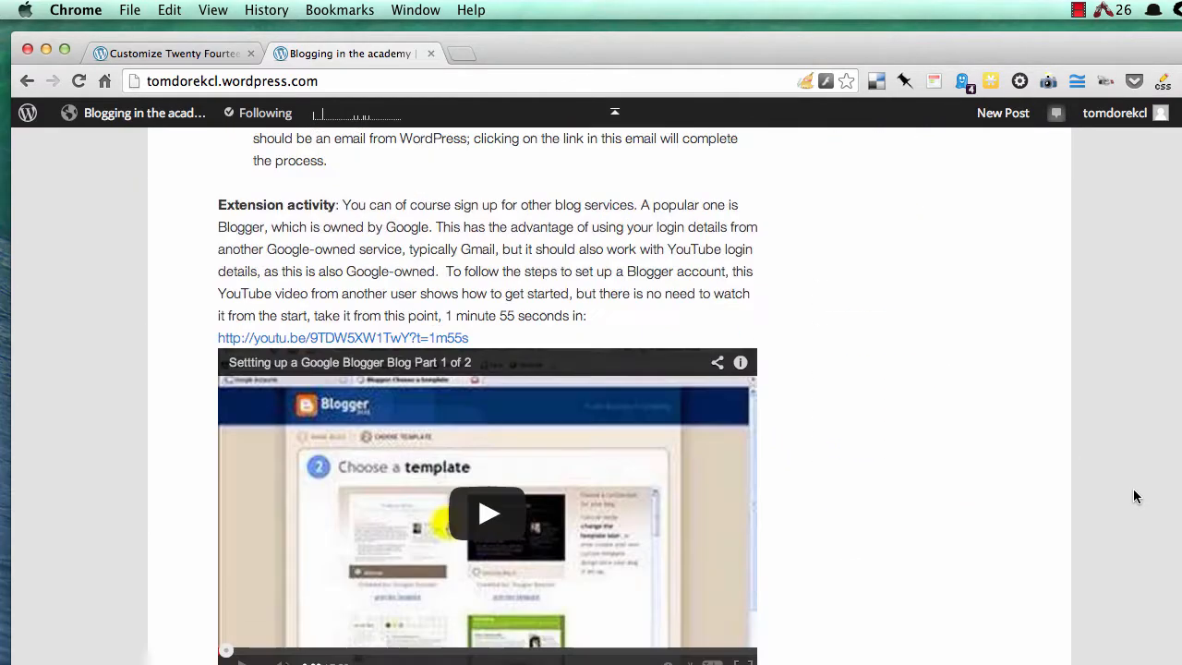
{"action": "scroll", "coordinate": [1135, 497], "scroll_direction": "up", "scroll_amount": 20}
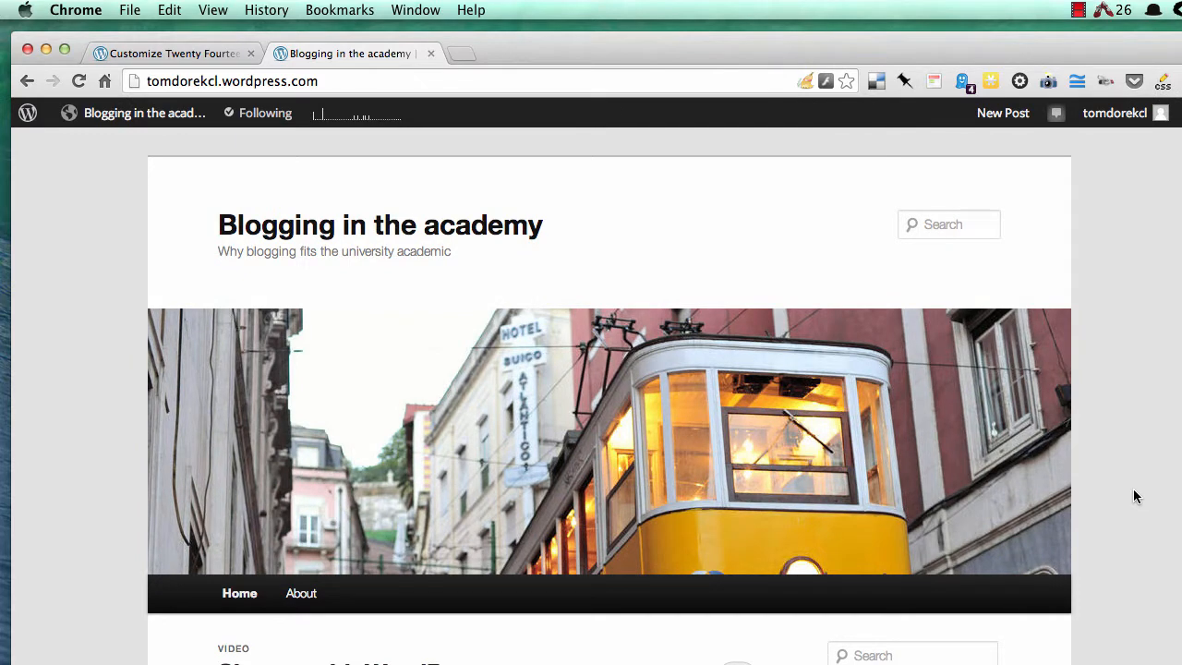
{"action": "scroll", "coordinate": [1134, 497], "scroll_direction": "down", "scroll_amount": 20}
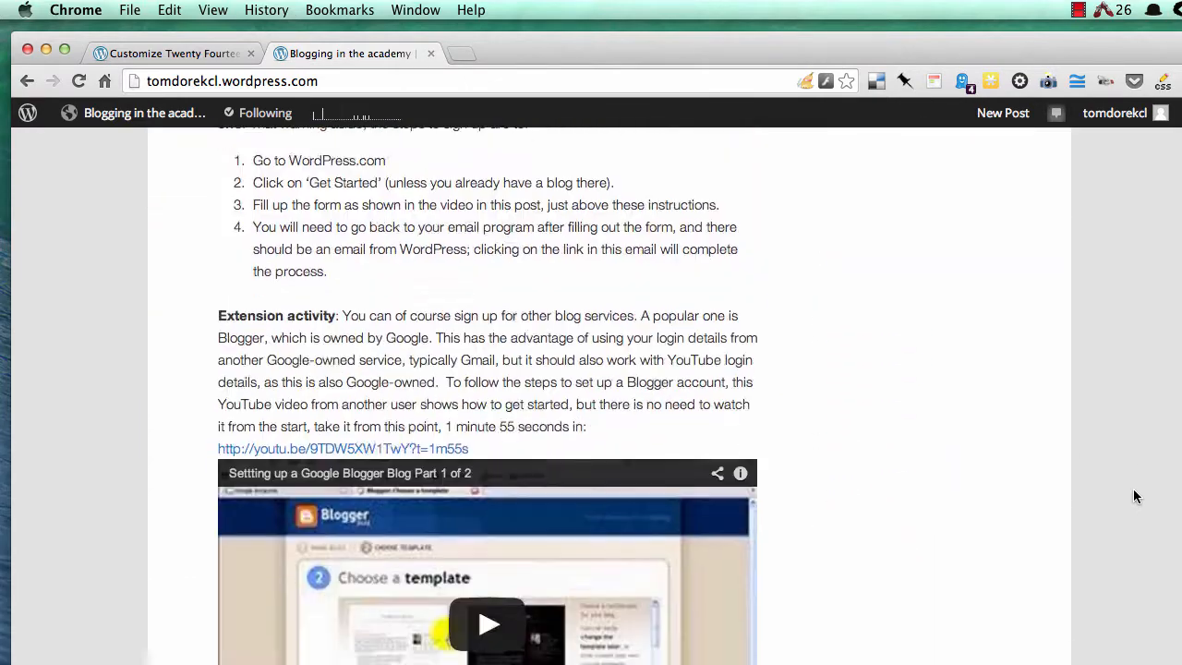
{"action": "scroll", "coordinate": [1134, 497], "scroll_direction": "down", "scroll_amount": 10}
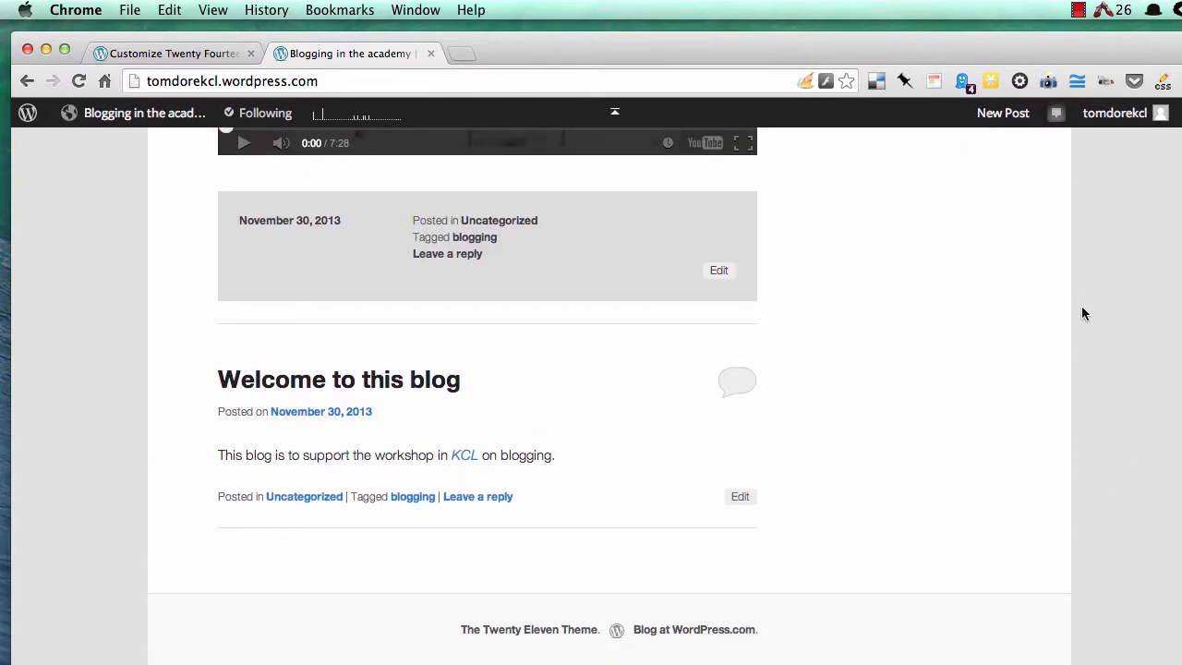
{"action": "scroll", "coordinate": [1084, 313], "scroll_direction": "up", "scroll_amount": 20}
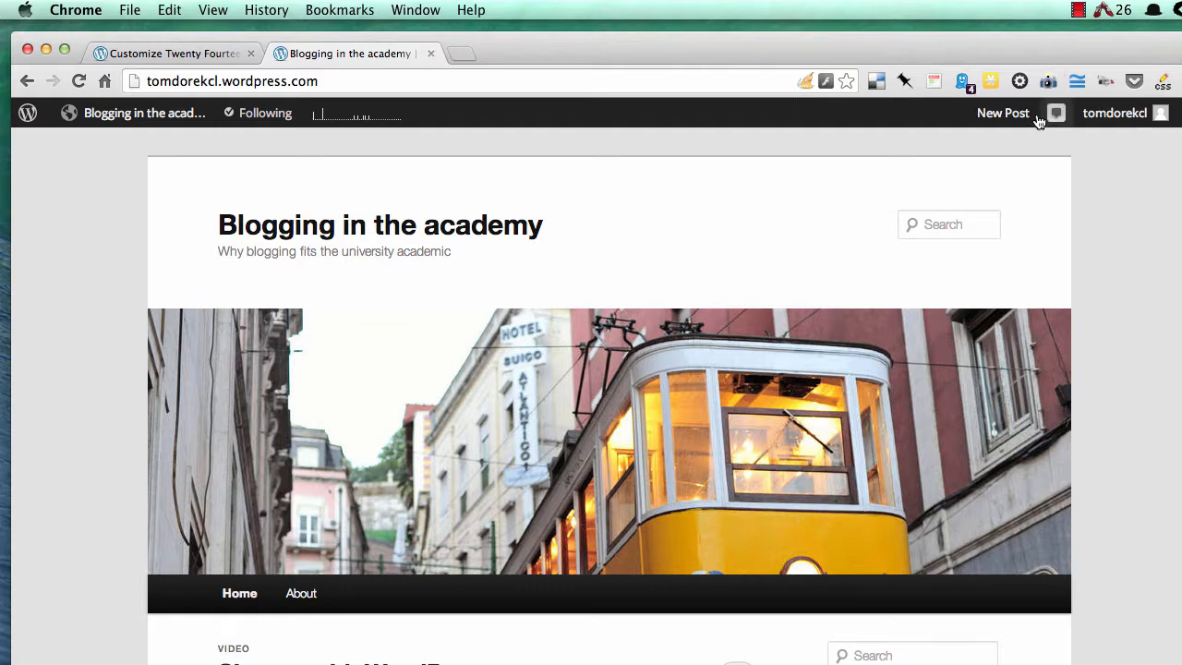
{"action": "left_click", "coordinate": [1077, 10]}
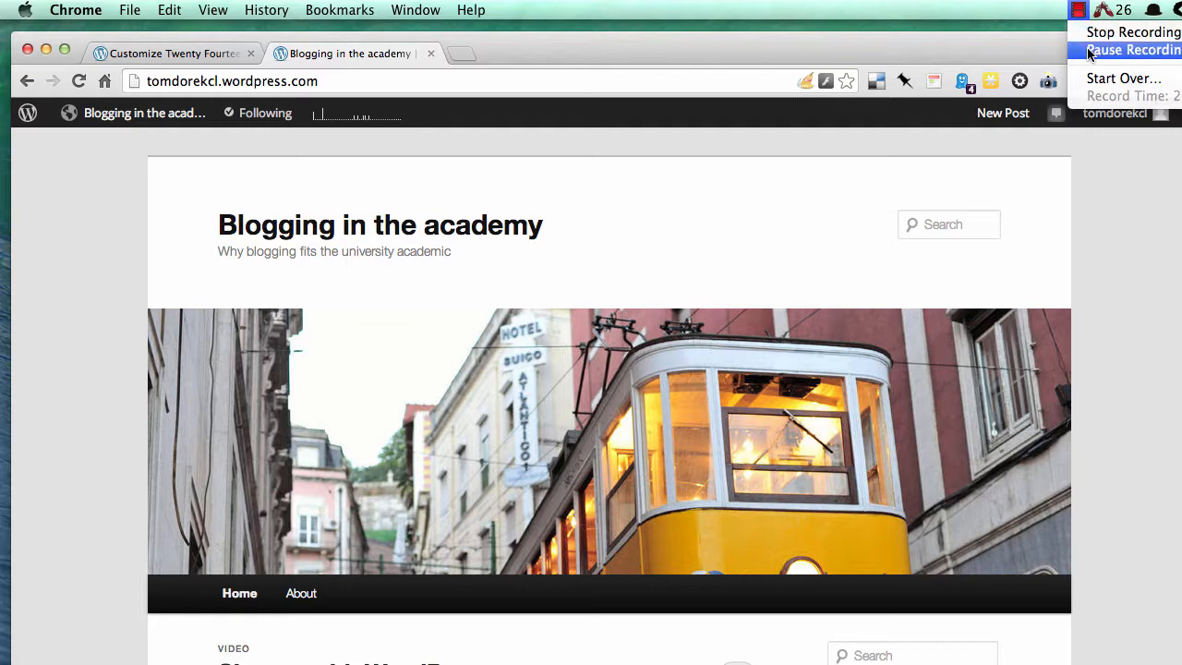
{"action": "left_click", "coordinate": [1091, 49]}
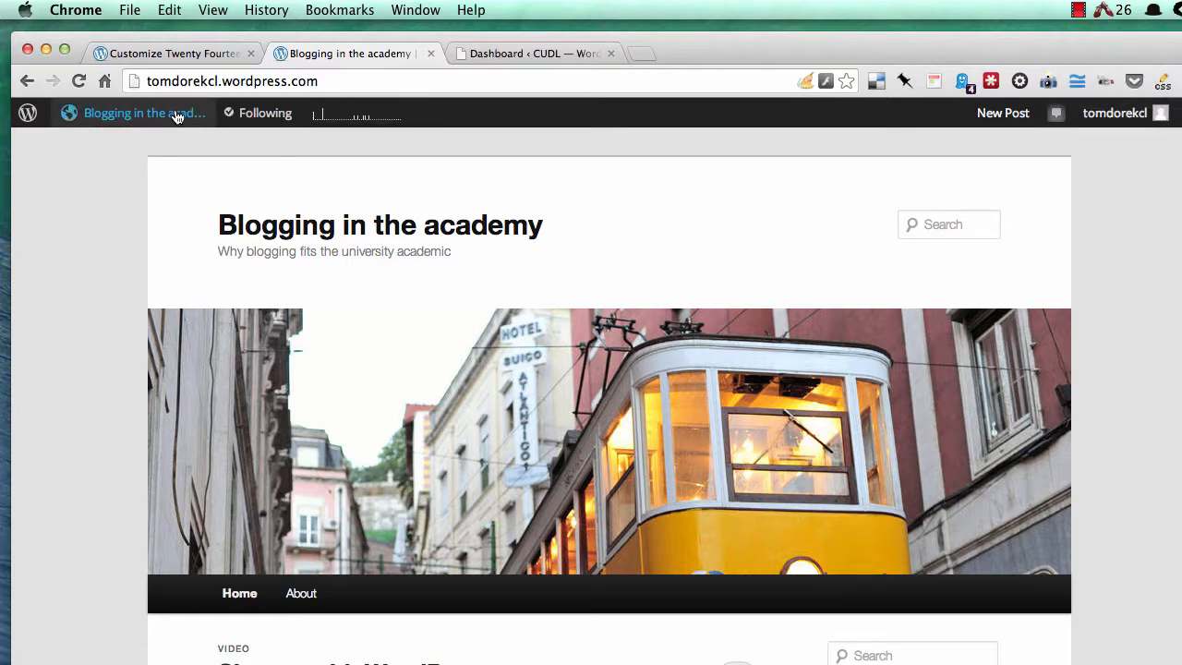
Open the blog's widget management page and read through the complete list of available widgets.
{"action": "mouse_move", "coordinate": [177, 117]}
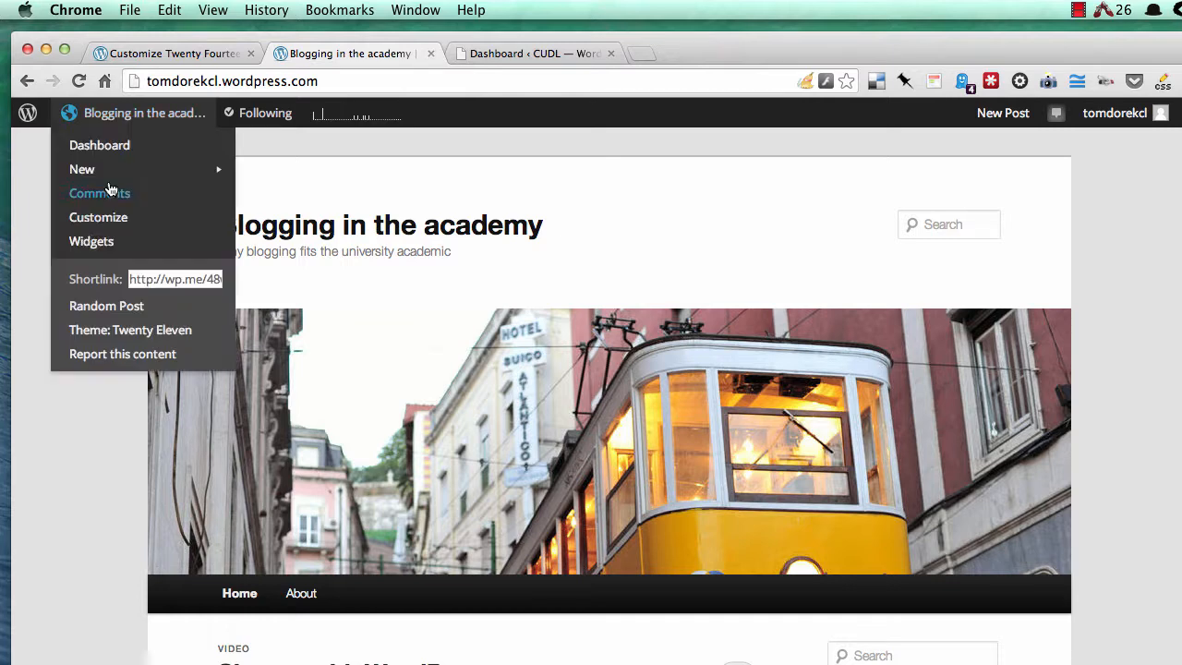
{"action": "left_click", "coordinate": [84, 246]}
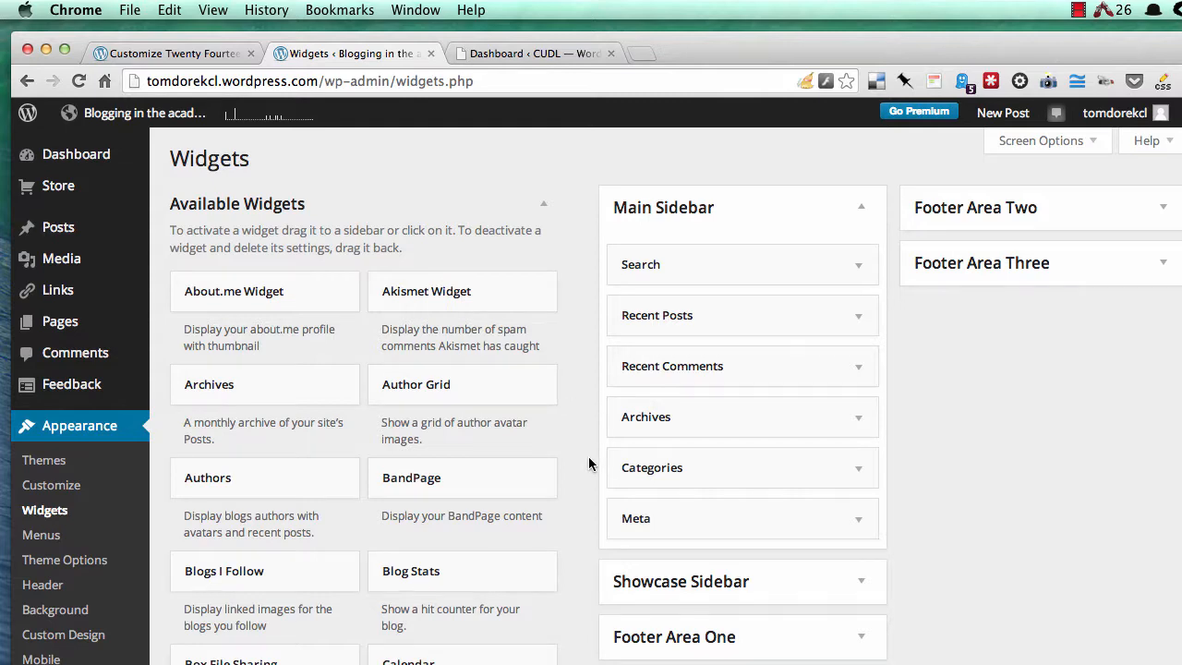
{"action": "scroll", "coordinate": [587, 462], "scroll_direction": "down", "scroll_amount": 5}
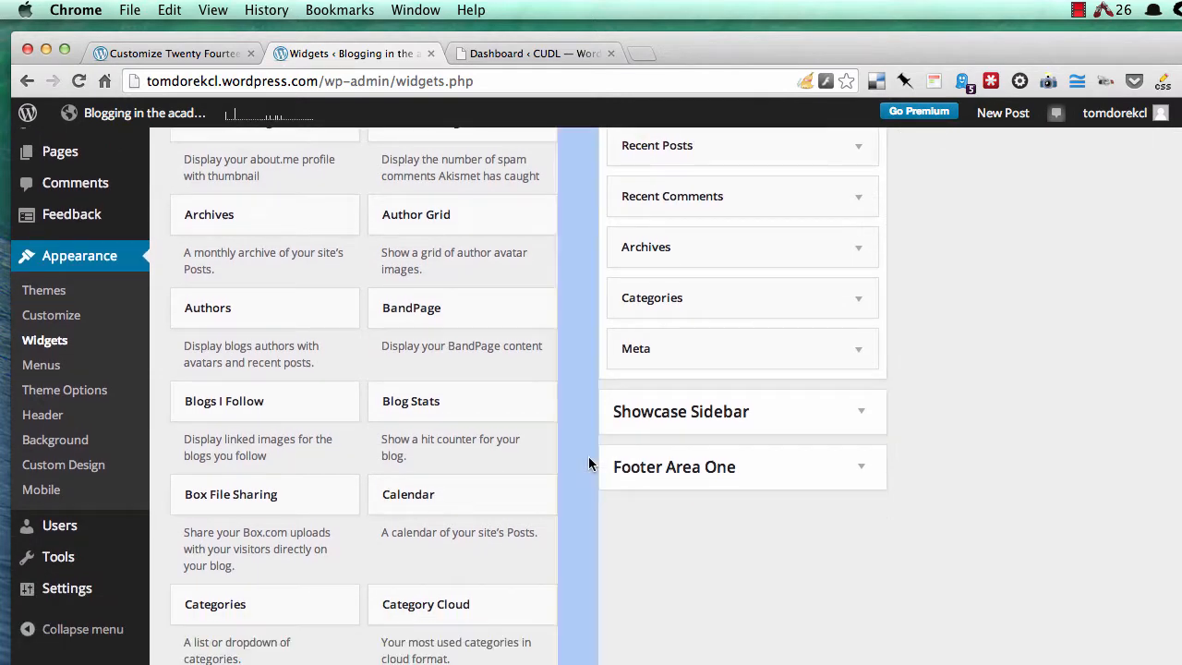
{"action": "scroll", "coordinate": [540, 469], "scroll_direction": "down", "scroll_amount": 7}
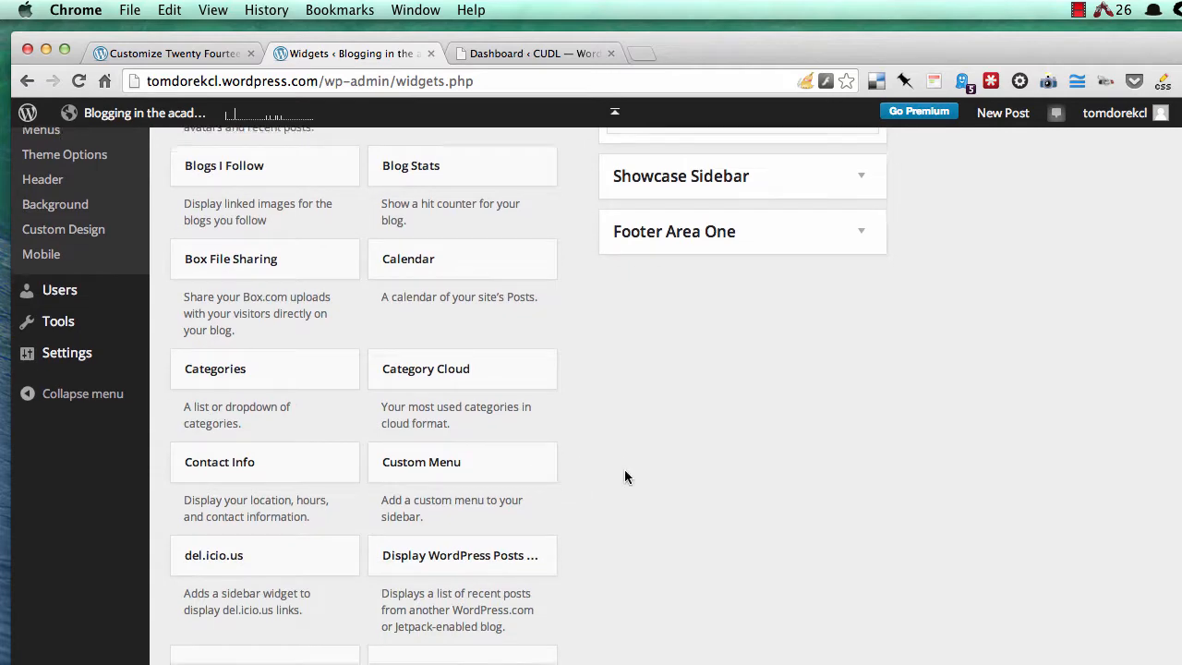
{"action": "scroll", "coordinate": [624, 469], "scroll_direction": "down", "scroll_amount": 7}
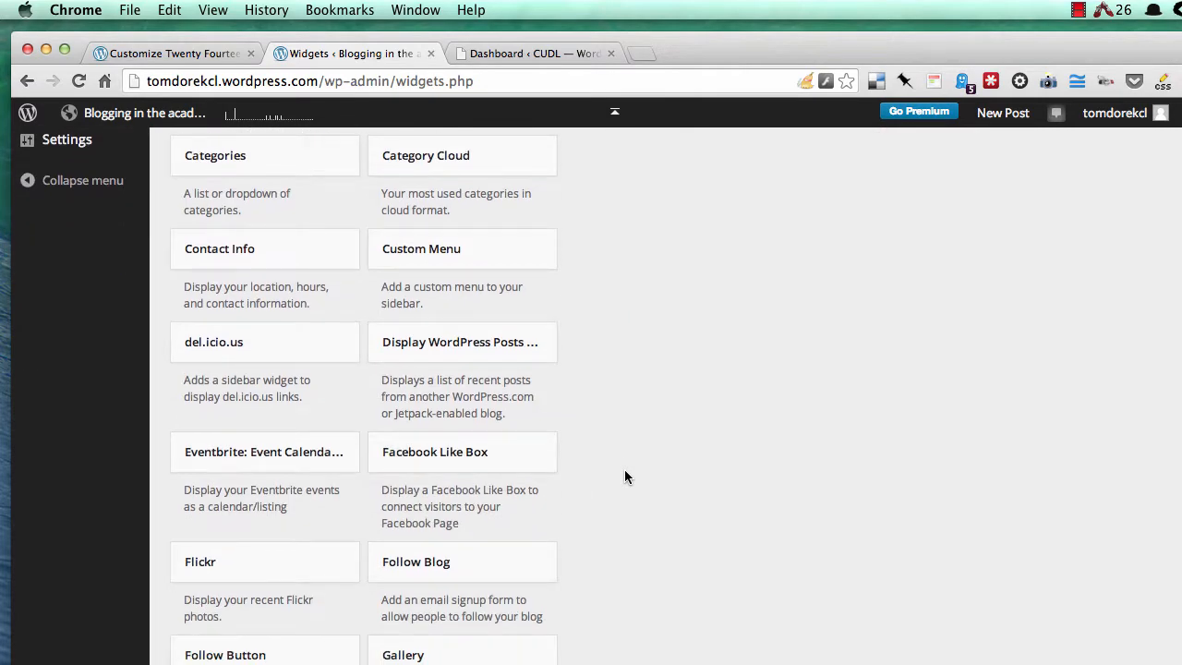
{"action": "scroll", "coordinate": [624, 476], "scroll_direction": "down", "scroll_amount": 13}
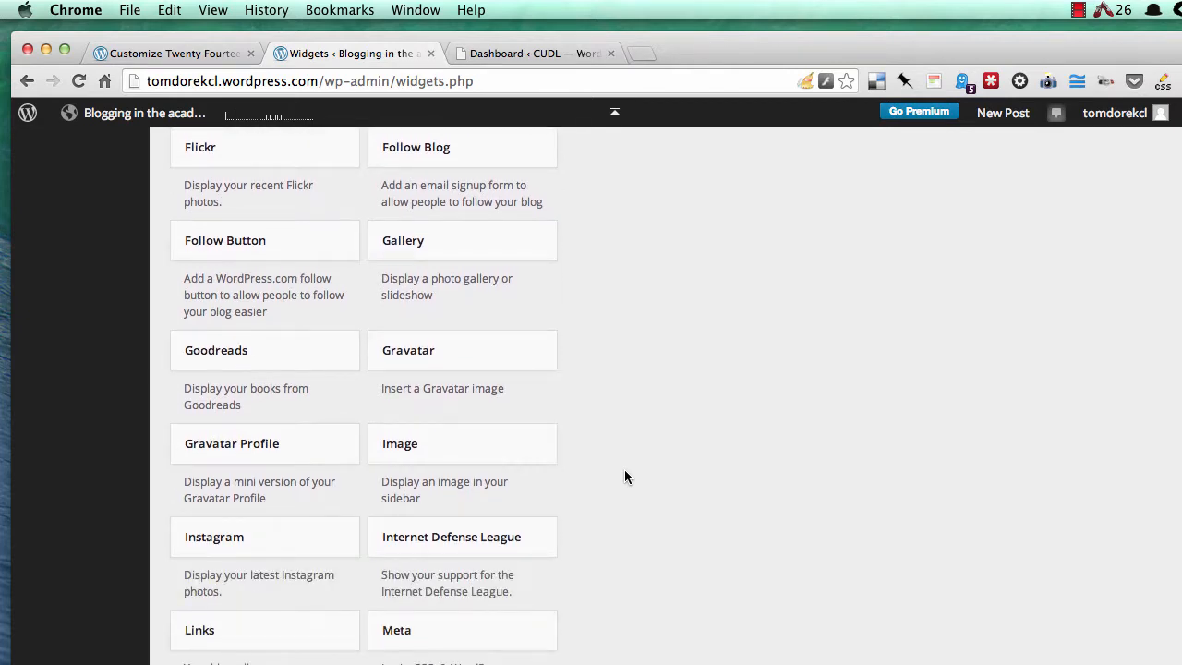
{"action": "scroll", "coordinate": [624, 476], "scroll_direction": "down", "scroll_amount": 7}
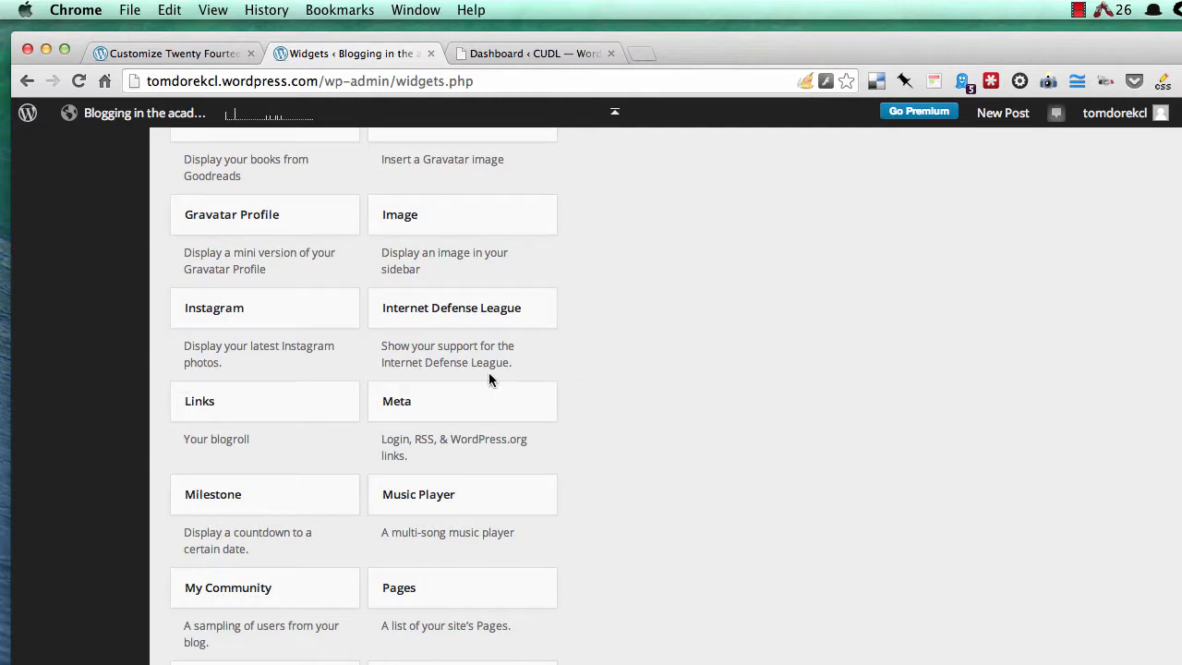
{"action": "scroll", "coordinate": [626, 443], "scroll_direction": "down", "scroll_amount": 10}
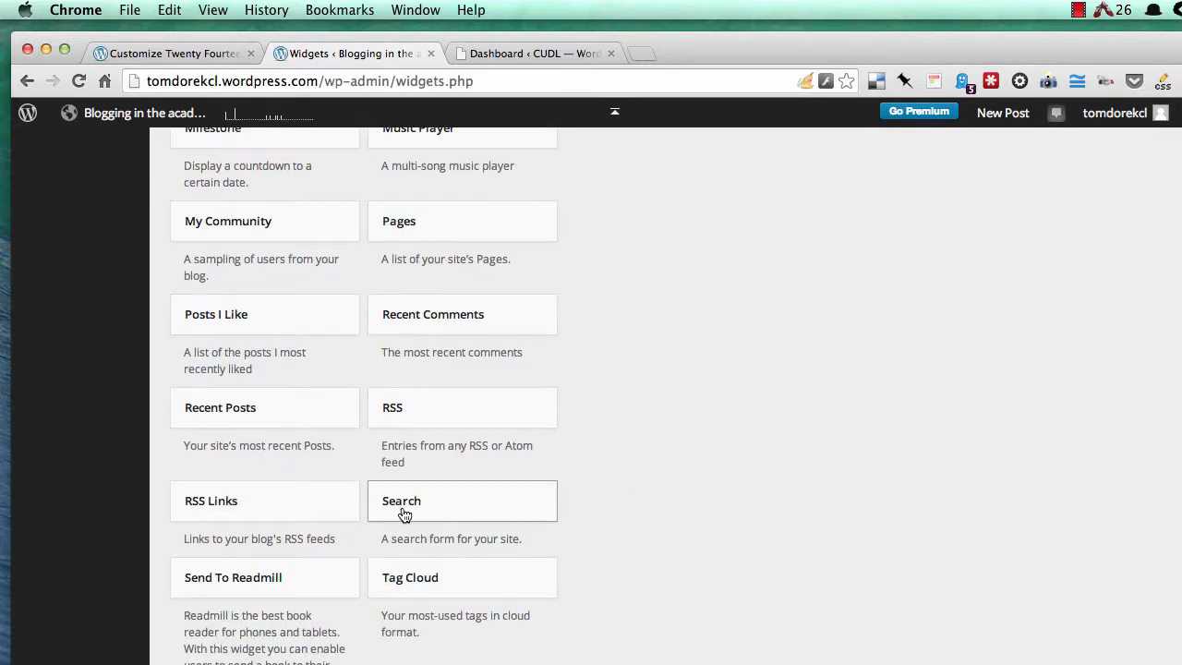
{"action": "scroll", "coordinate": [654, 504], "scroll_direction": "down", "scroll_amount": 12}
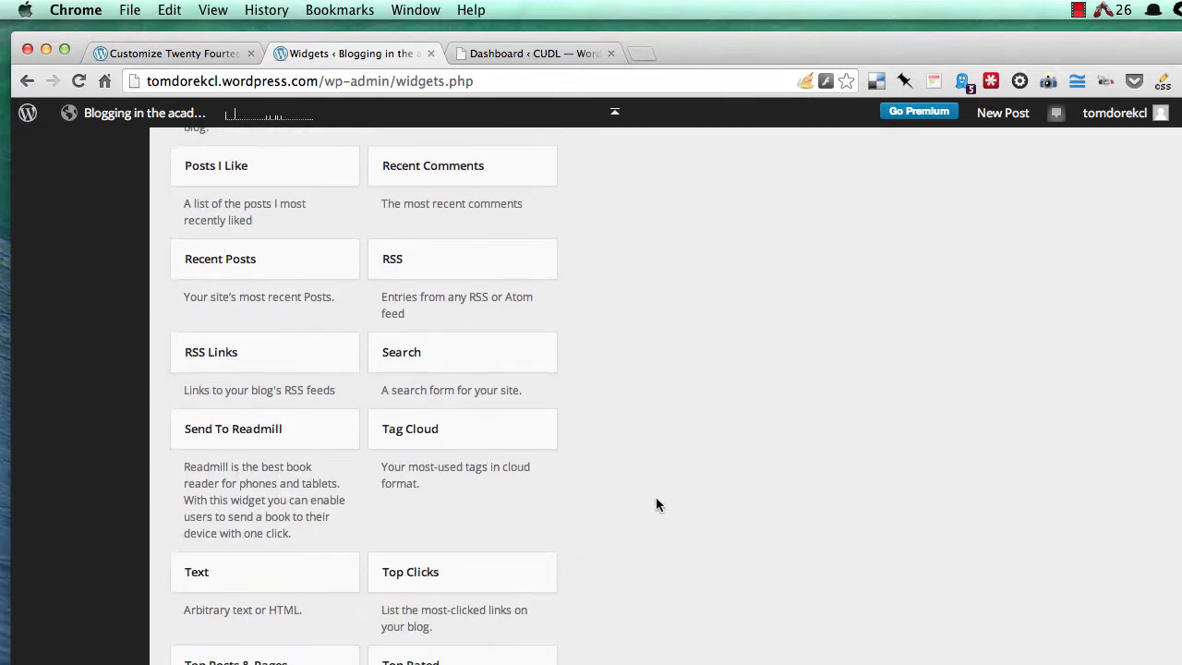
{"action": "scroll", "coordinate": [656, 504], "scroll_direction": "down", "scroll_amount": 3}
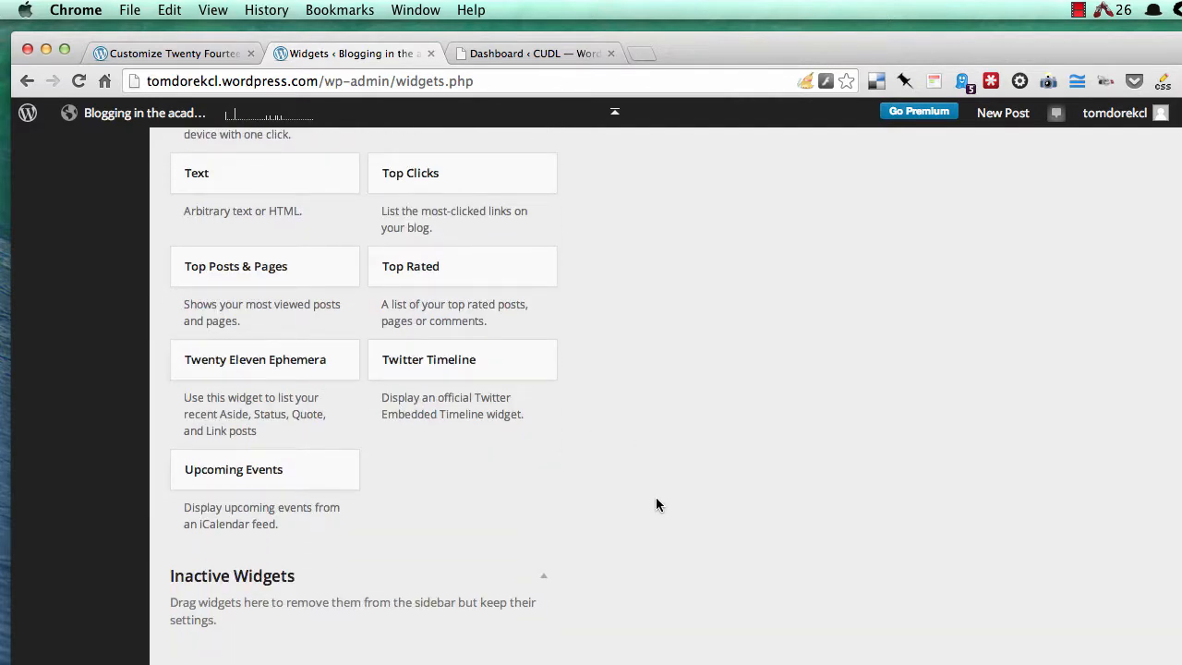
Check which widgets sit in the Main Sidebar and which other sidebar and footer areas the theme offers.
{"action": "scroll", "coordinate": [655, 504], "scroll_direction": "up", "scroll_amount": 20}
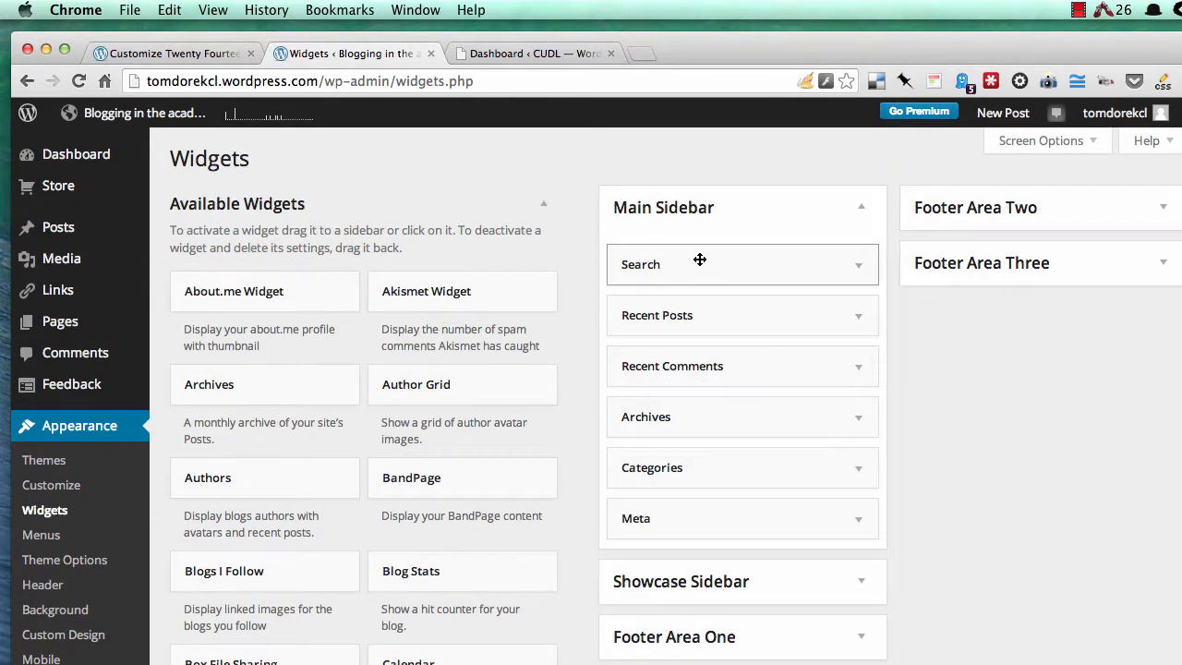
{"action": "scroll", "coordinate": [713, 461], "scroll_direction": "down", "scroll_amount": 3}
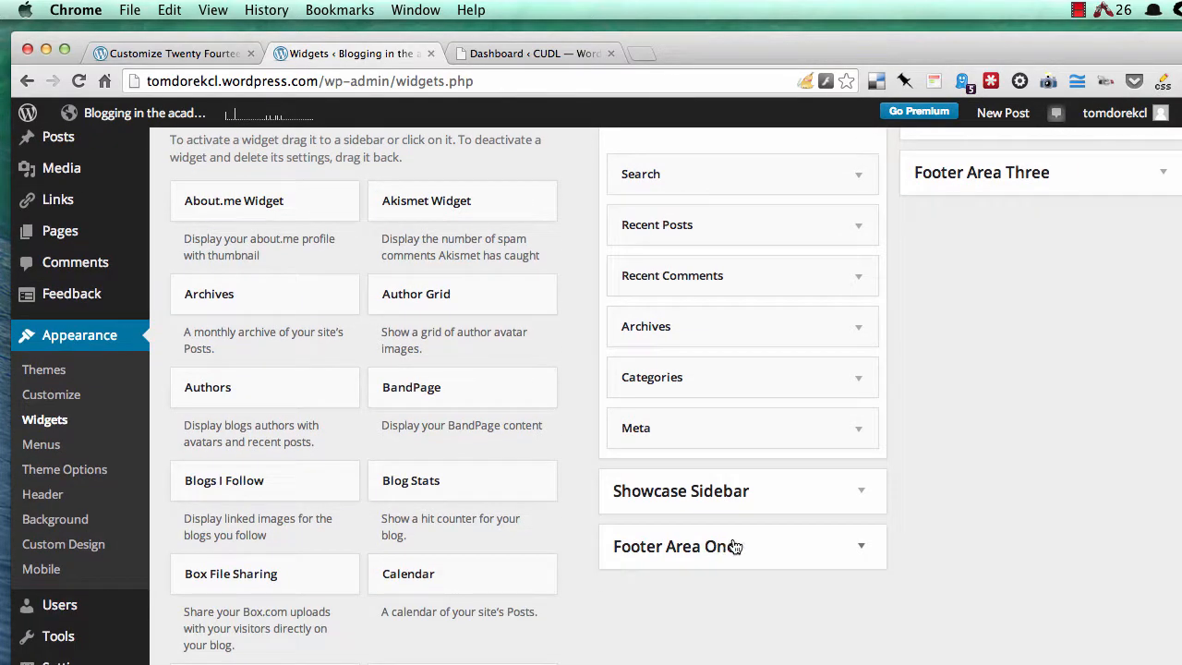
{"action": "scroll", "coordinate": [930, 496], "scroll_direction": "up", "scroll_amount": 3}
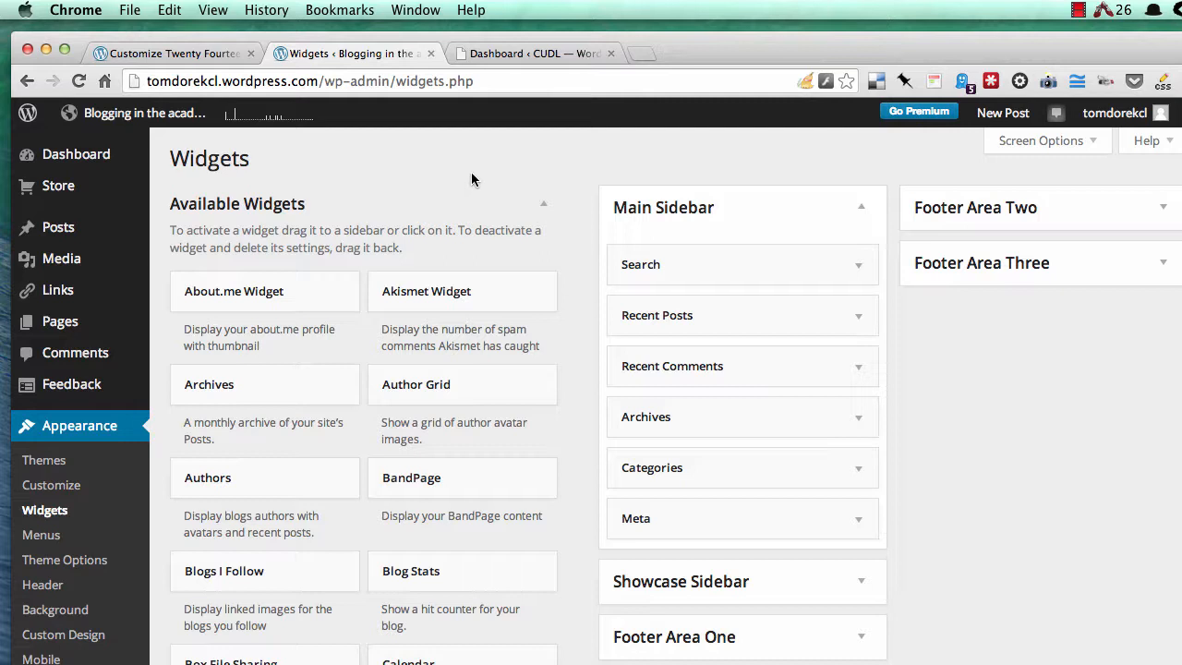
Switch to the CUDL site's dashboard and open its widget management page.
{"action": "left_click", "coordinate": [521, 55]}
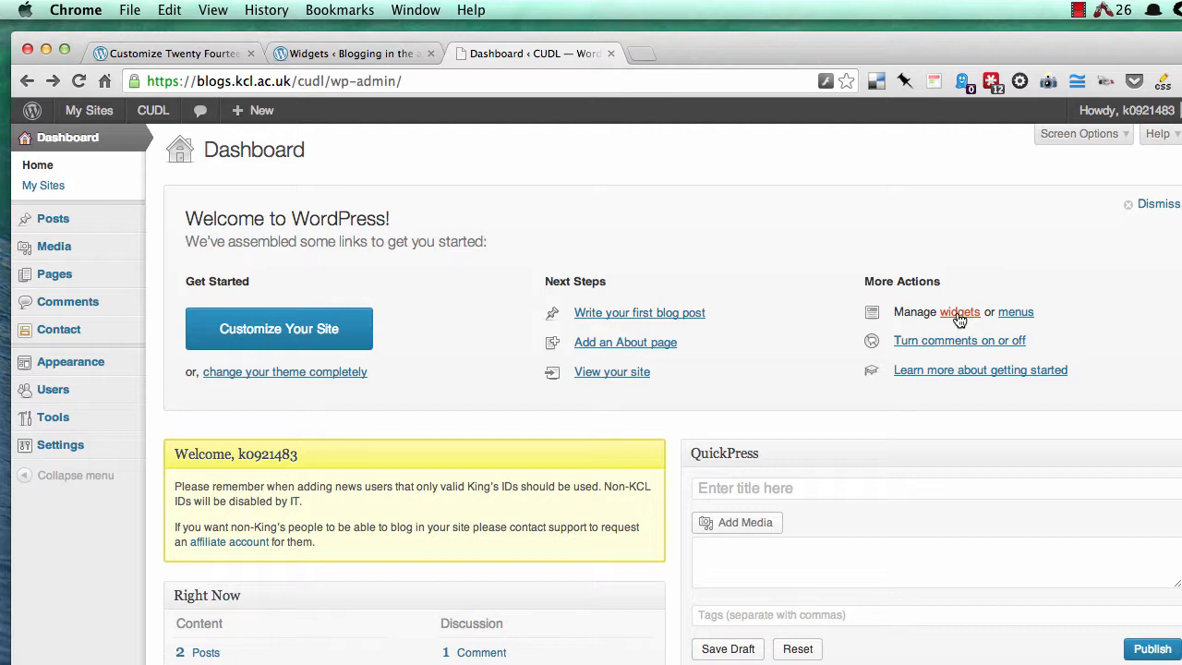
{"action": "mouse_move", "coordinate": [75, 363]}
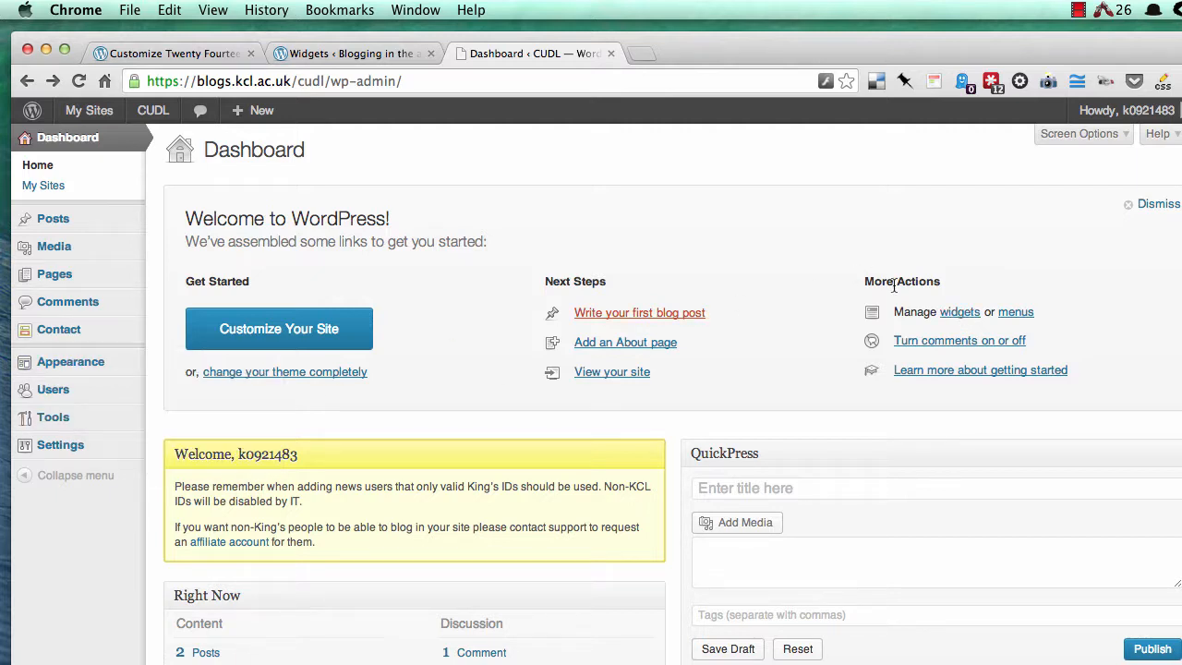
{"action": "left_click", "coordinate": [956, 316]}
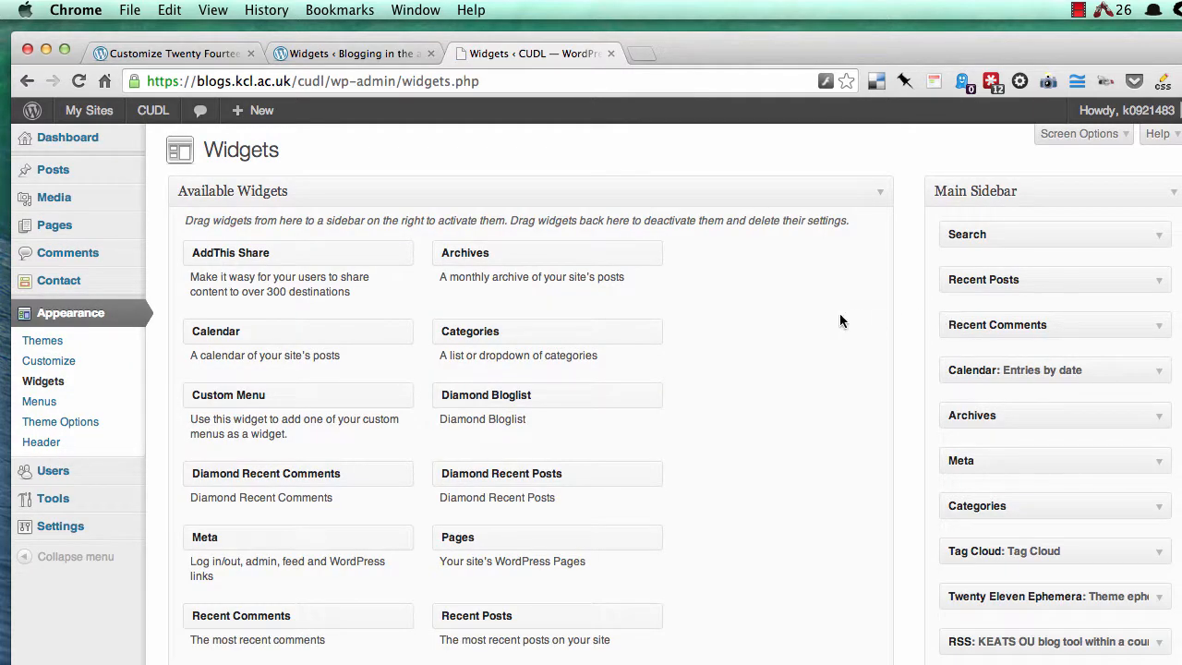
Examine the CUDL site's available widgets and the ones placed in its Main Sidebar.
{"action": "scroll", "coordinate": [841, 315], "scroll_direction": "down", "scroll_amount": 2}
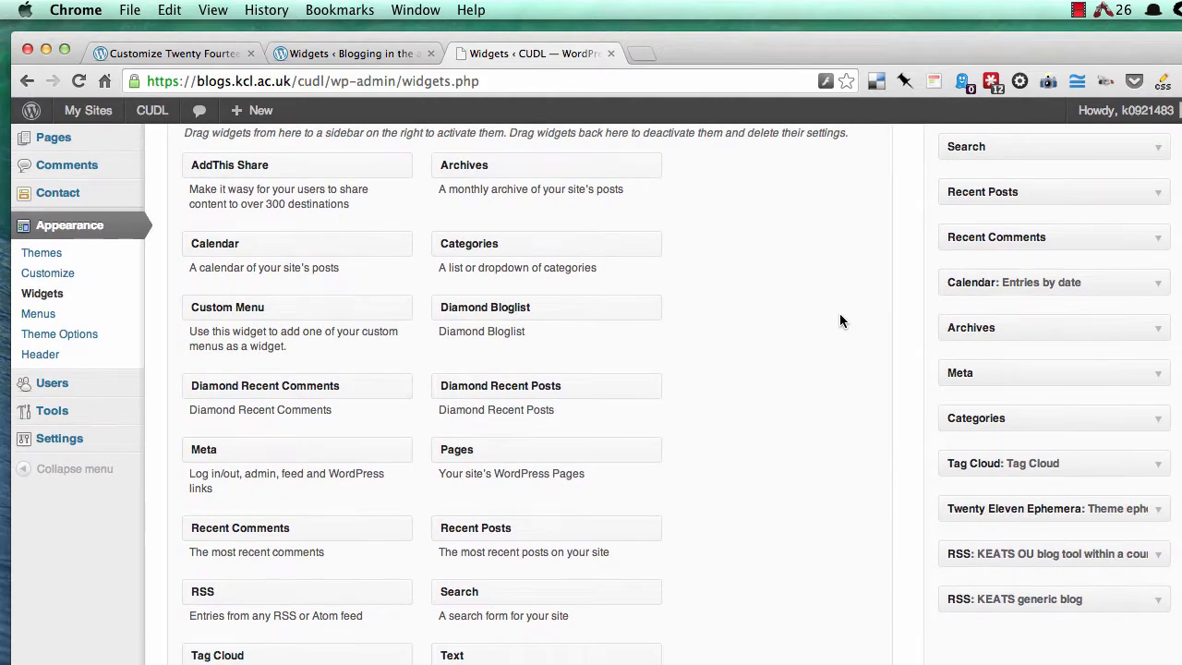
{"action": "scroll", "coordinate": [839, 315], "scroll_direction": "up", "scroll_amount": 1}
{"action": "scroll", "coordinate": [839, 314], "scroll_direction": "down", "scroll_amount": 3}
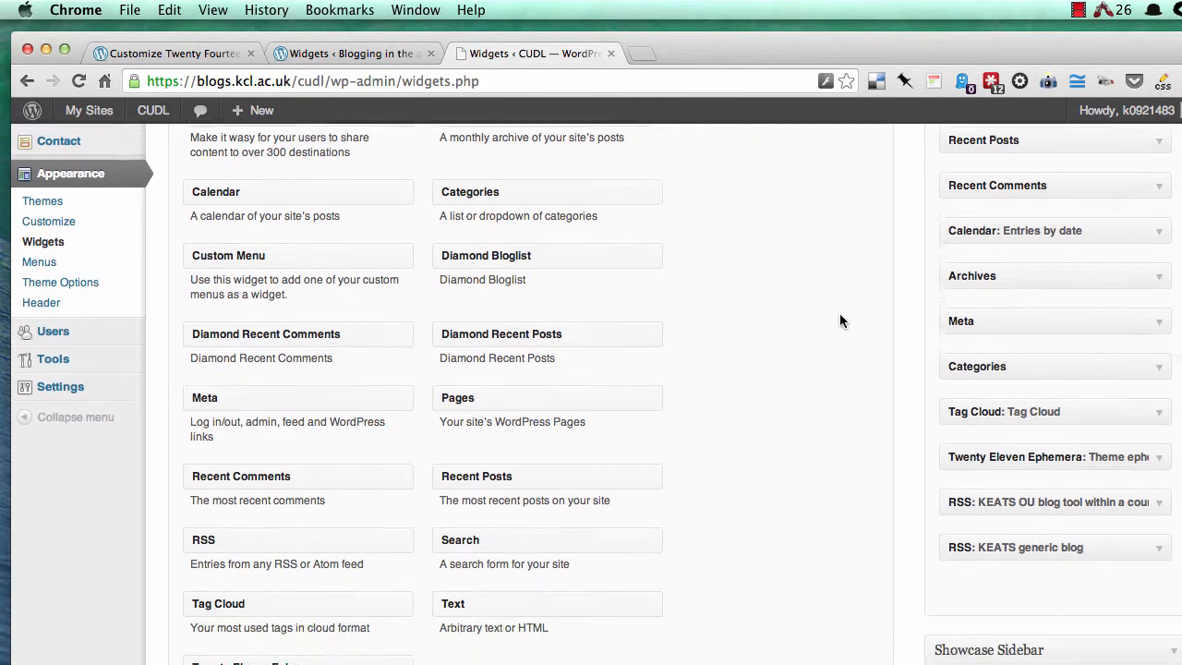
{"action": "scroll", "coordinate": [839, 314], "scroll_direction": "down", "scroll_amount": 2}
{"action": "scroll", "coordinate": [839, 314], "scroll_direction": "up", "scroll_amount": 6}
{"action": "scroll", "coordinate": [839, 314], "scroll_direction": "down", "scroll_amount": 1}
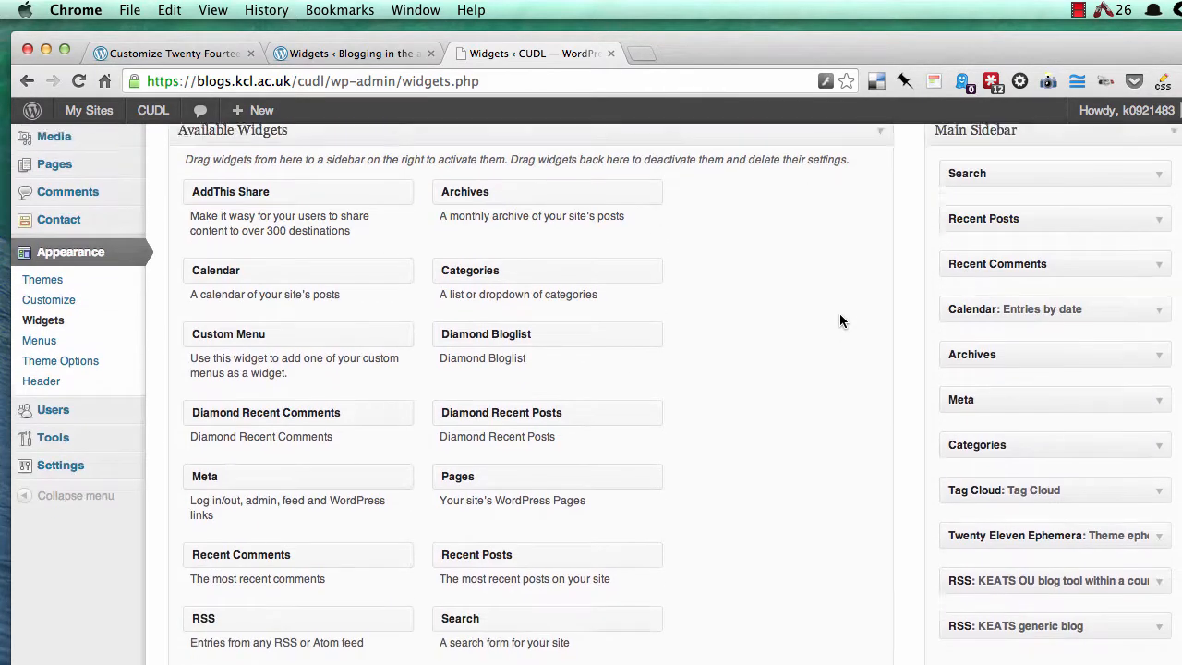
{"action": "scroll", "coordinate": [840, 321], "scroll_direction": "down", "scroll_amount": 3}
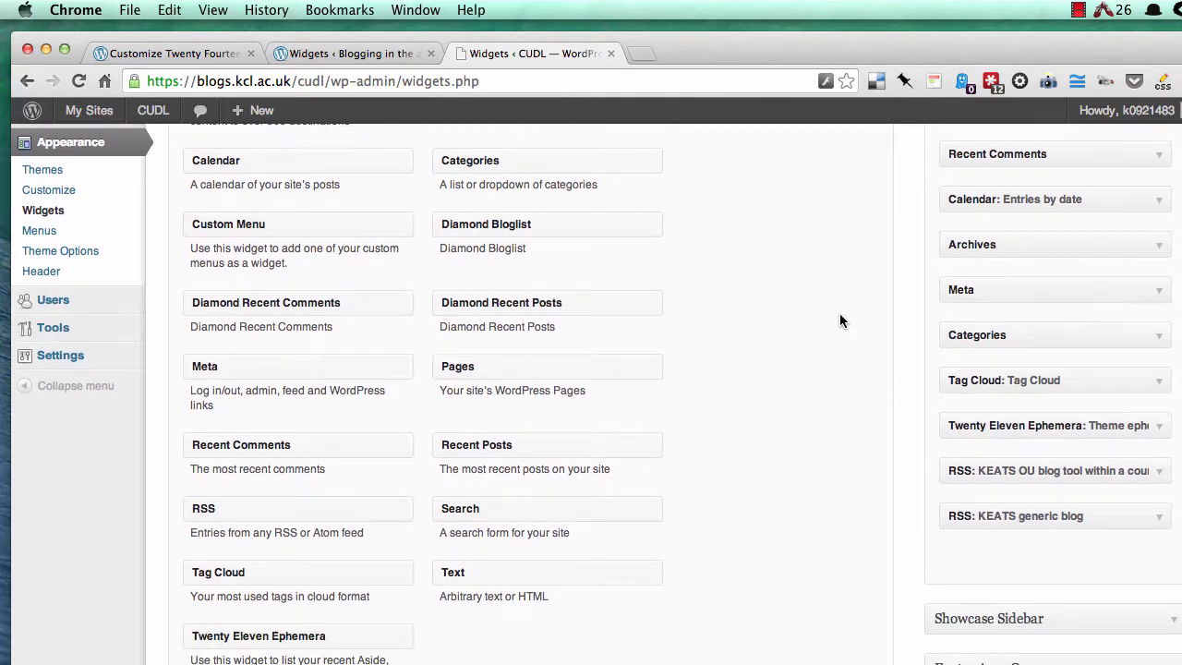
{"action": "scroll", "coordinate": [839, 320], "scroll_direction": "up", "scroll_amount": 2}
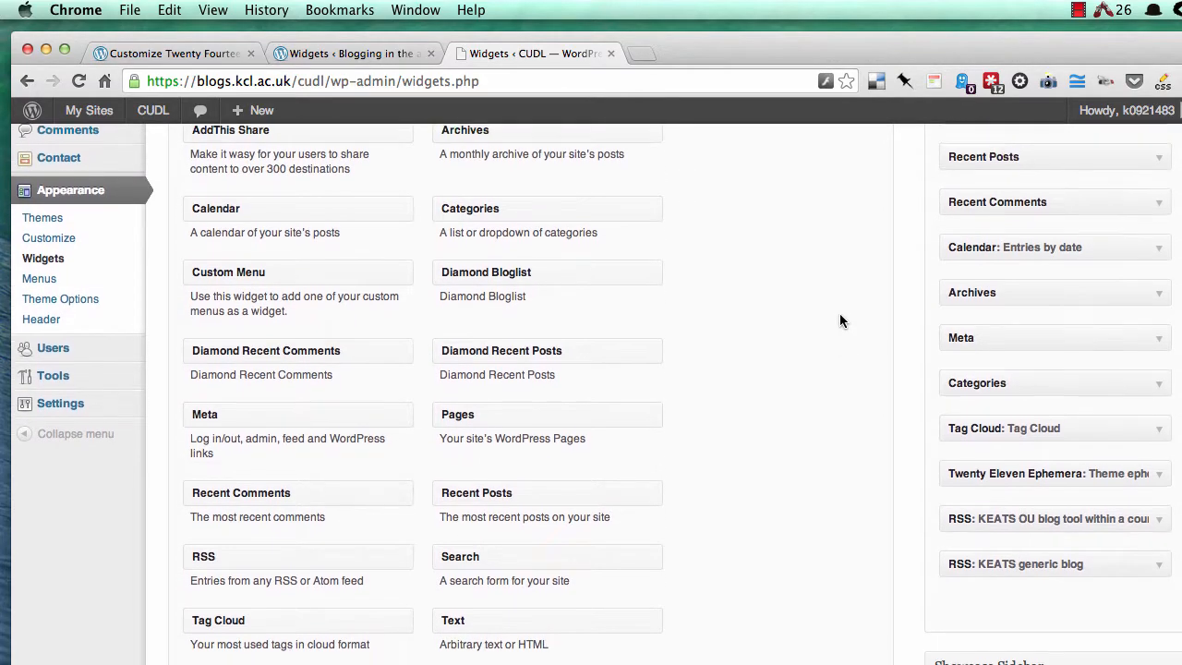
{"action": "scroll", "coordinate": [840, 314], "scroll_direction": "down", "scroll_amount": 1}
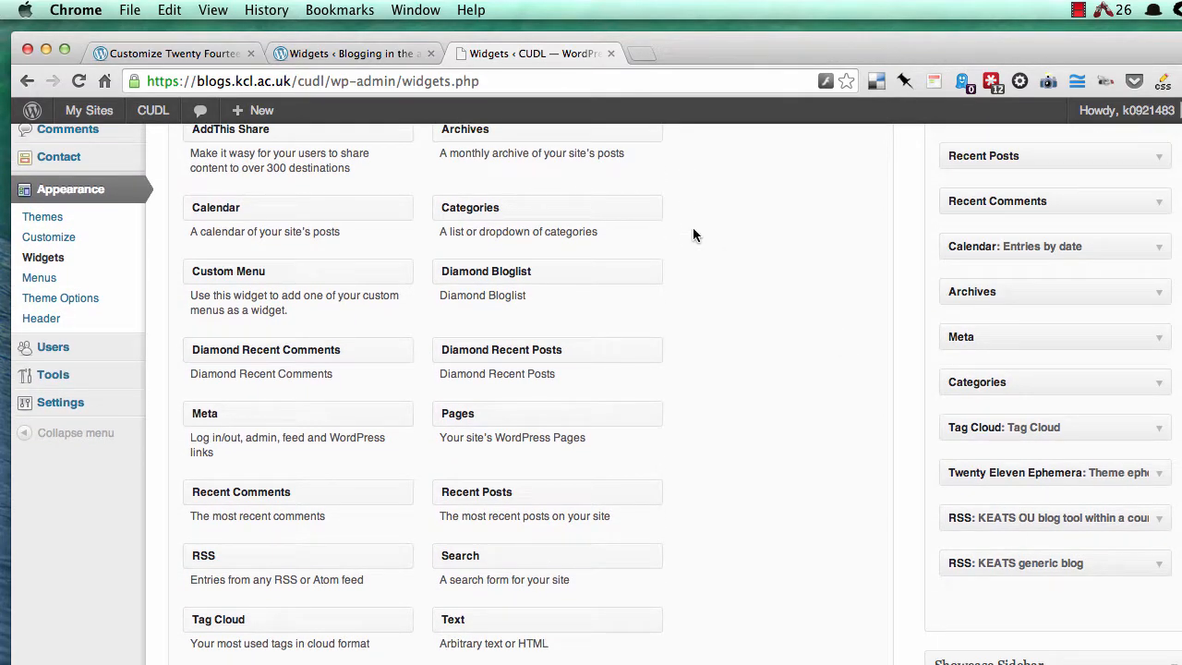
Compare the CUDL widget list with the Blogging in the academy blog's, scanning the latter through to its last entries.
{"action": "left_click", "coordinate": [339, 51]}
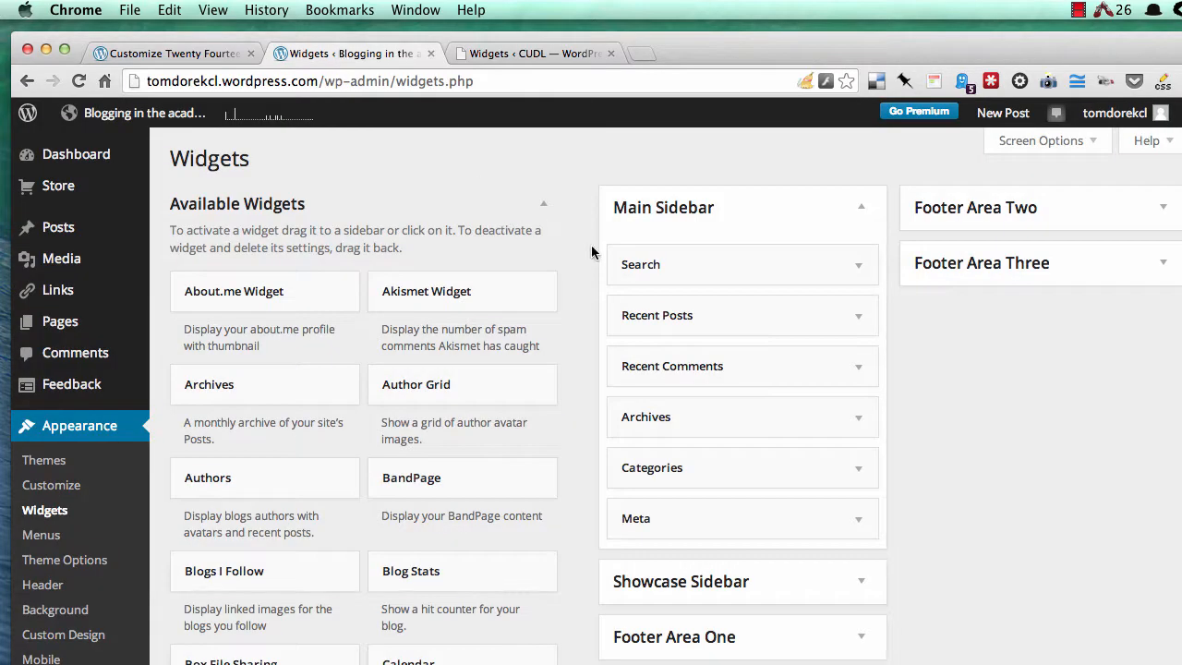
{"action": "scroll", "coordinate": [591, 247], "scroll_direction": "down", "scroll_amount": 3}
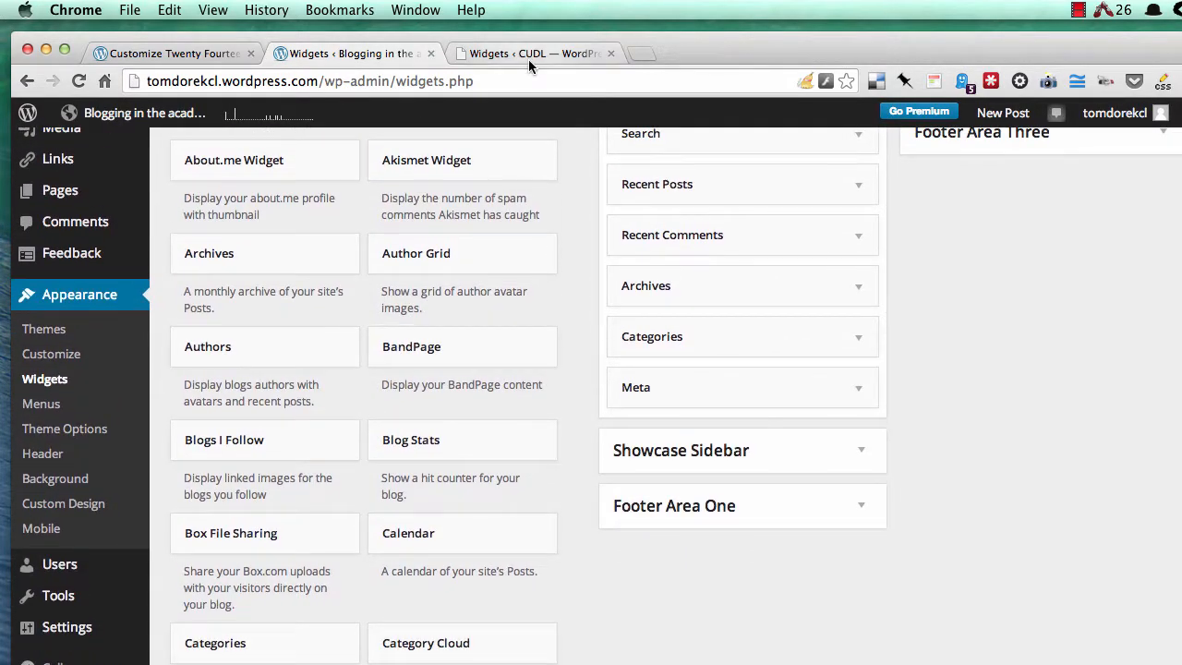
{"action": "left_click", "coordinate": [536, 56]}
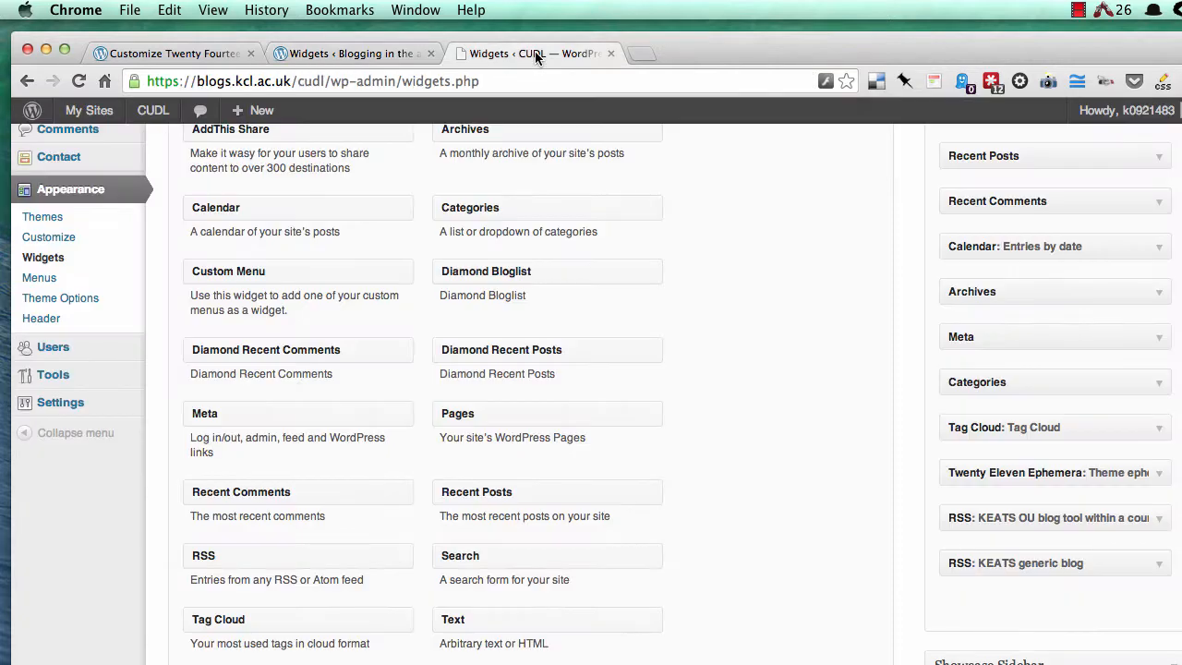
{"action": "left_click", "coordinate": [356, 55]}
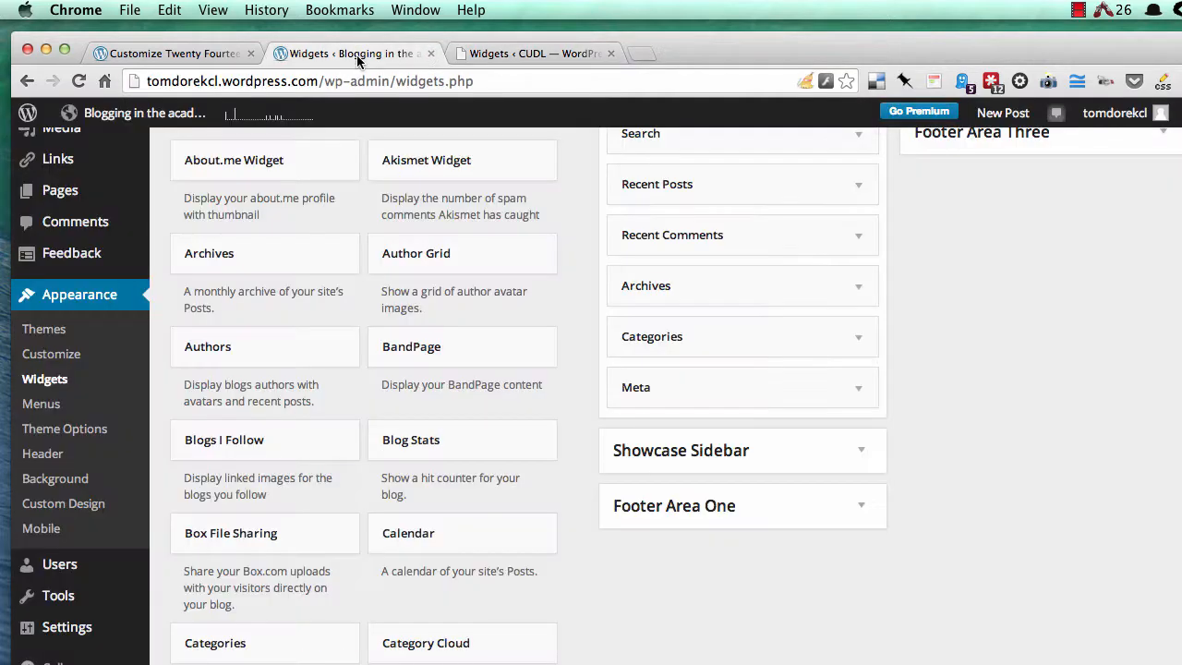
{"action": "scroll", "coordinate": [572, 320], "scroll_direction": "down", "scroll_amount": 10}
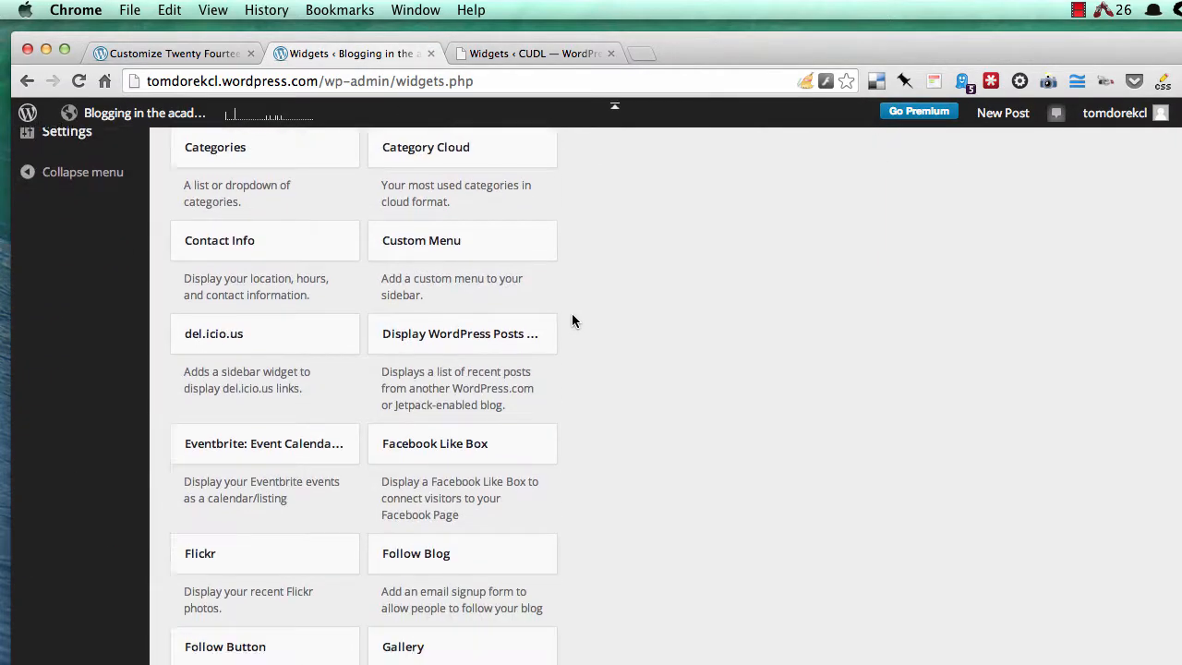
{"action": "scroll", "coordinate": [571, 320], "scroll_direction": "down", "scroll_amount": 10}
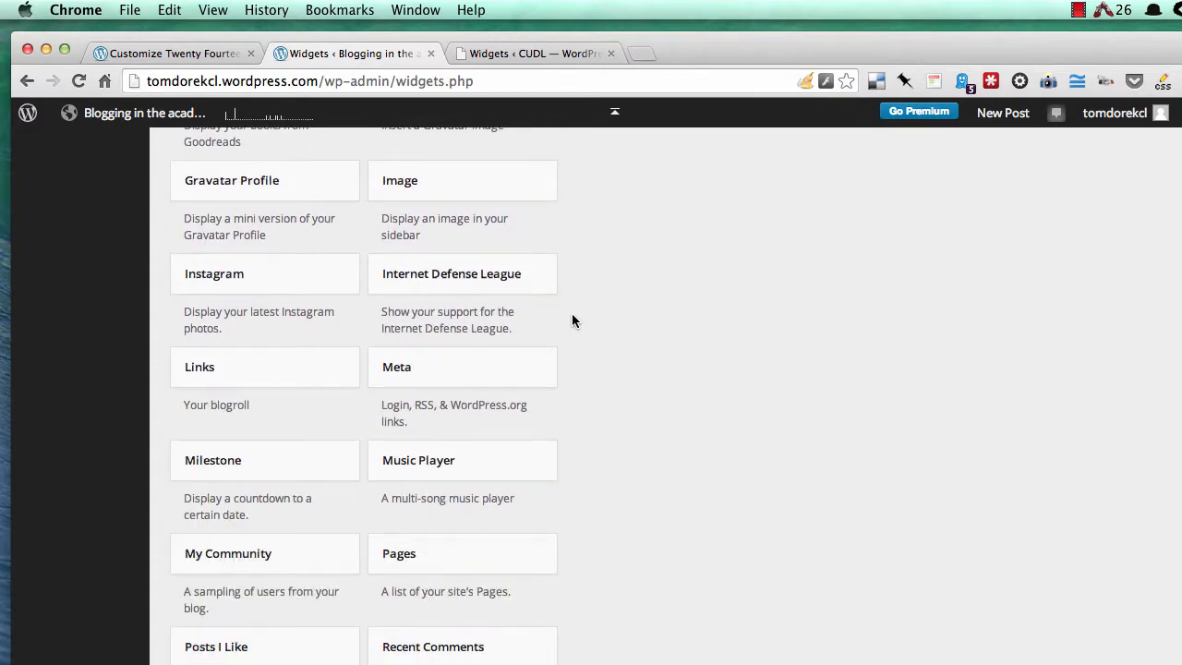
{"action": "scroll", "coordinate": [572, 321], "scroll_direction": "down", "scroll_amount": 7}
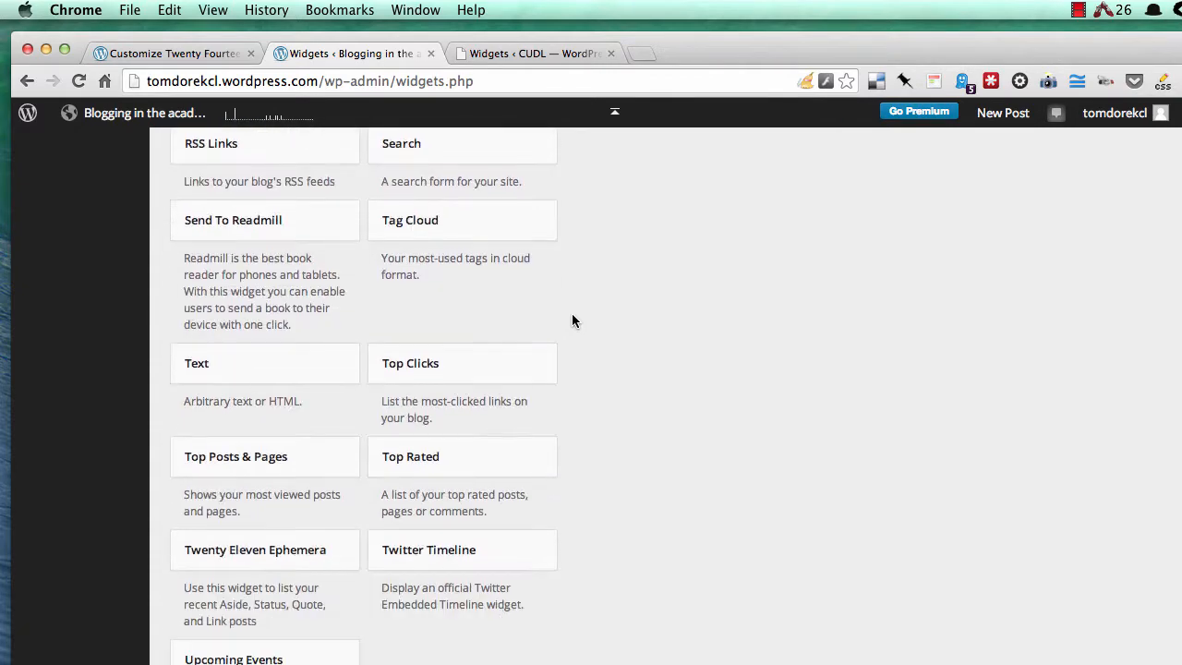
Return to the CUDL site's widgets and review the available RSS widget alongside the RSS feeds placed in the Main Sidebar.
{"action": "left_click", "coordinate": [499, 54]}
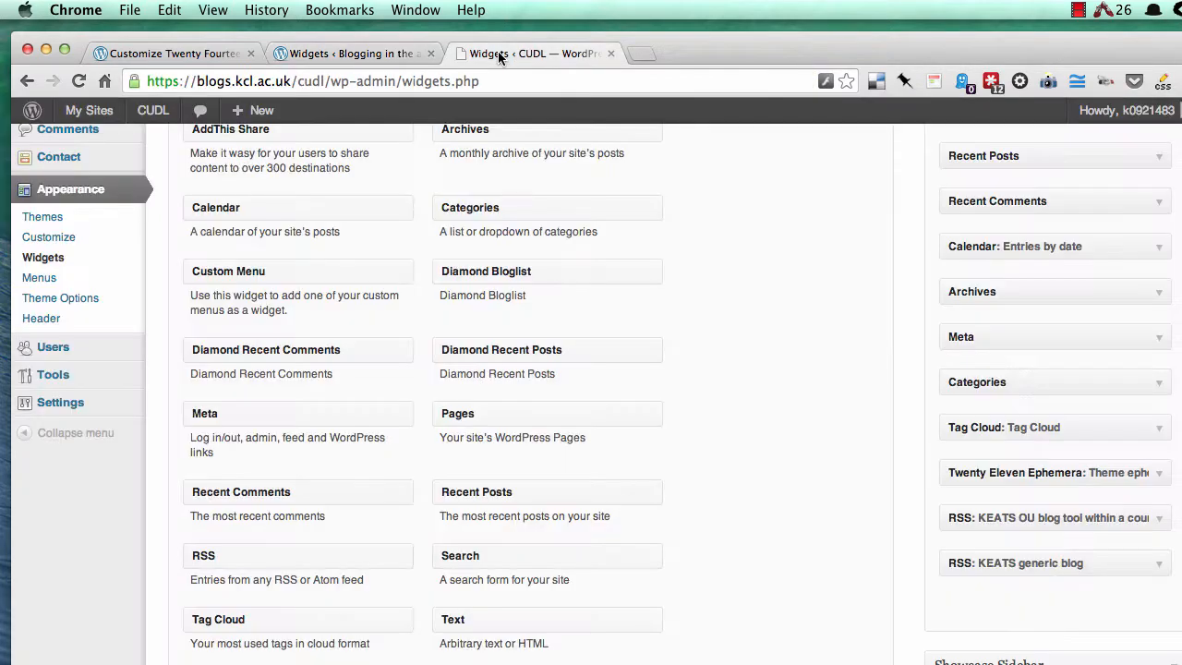
{"action": "scroll", "coordinate": [840, 357], "scroll_direction": "up", "scroll_amount": 3}
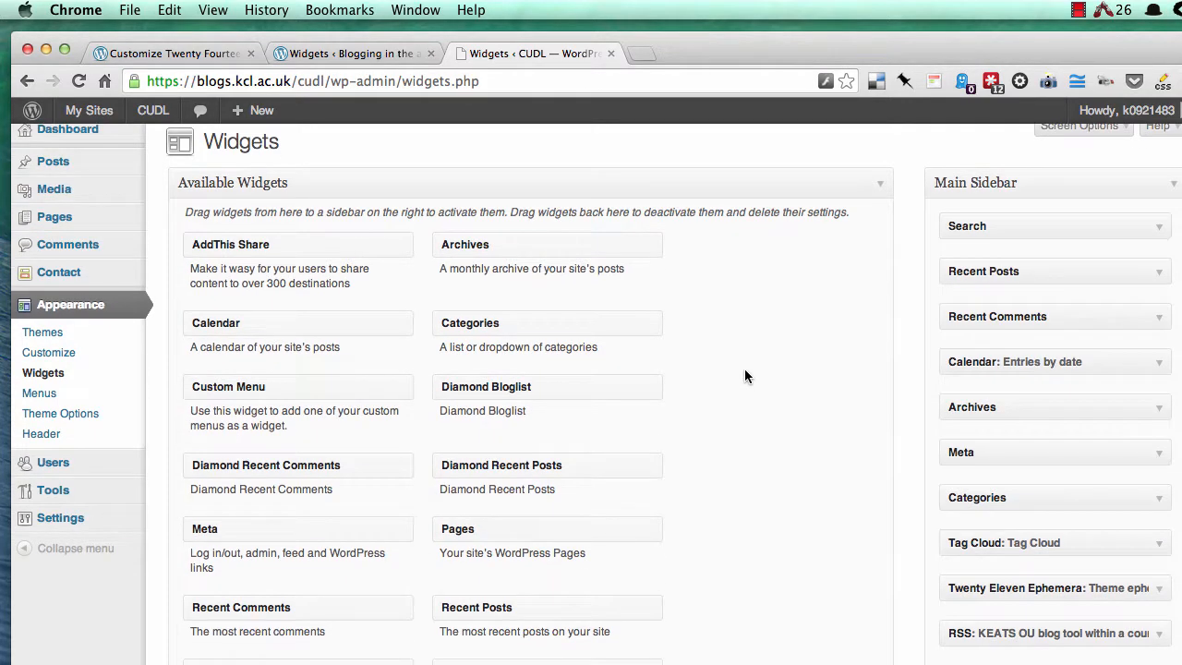
{"action": "scroll", "coordinate": [785, 470], "scroll_direction": "down", "scroll_amount": 3}
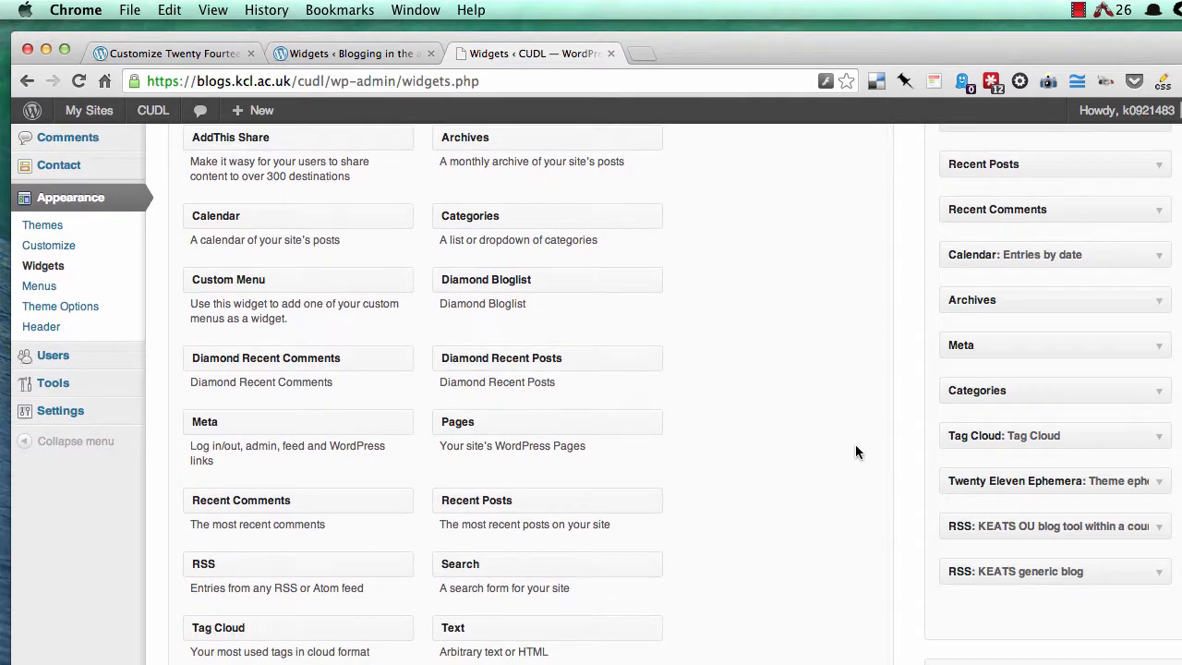
{"action": "scroll", "coordinate": [855, 452], "scroll_direction": "up", "scroll_amount": 2}
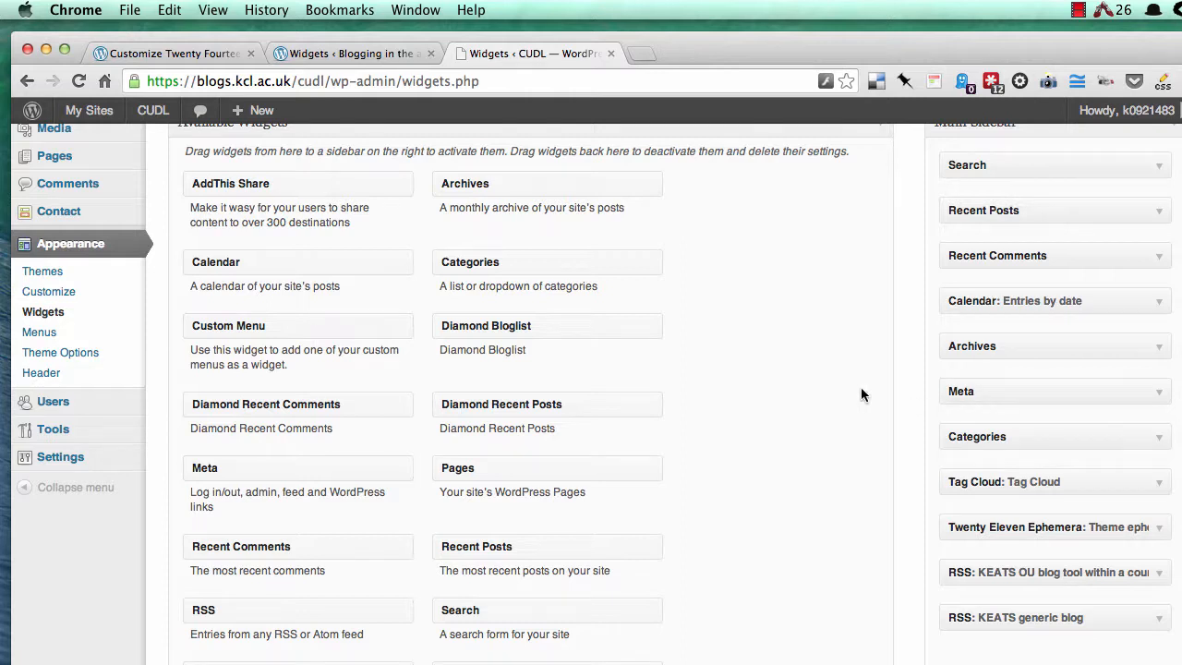
{"action": "scroll", "coordinate": [860, 394], "scroll_direction": "up", "scroll_amount": 1}
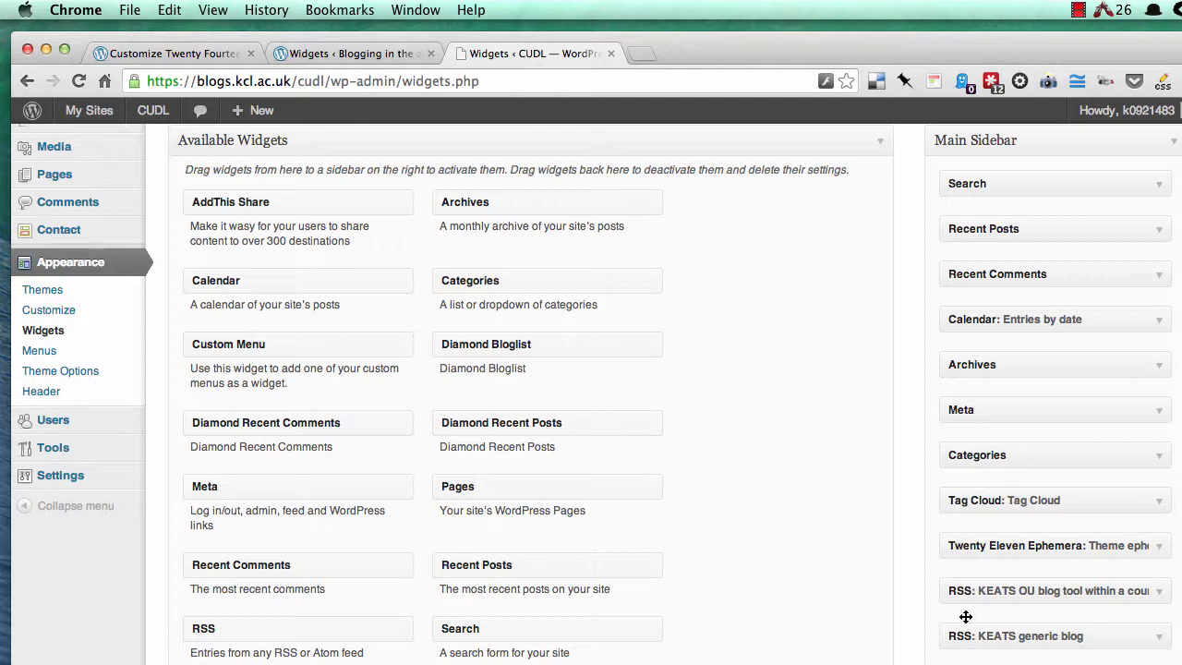
{"action": "scroll", "coordinate": [822, 580], "scroll_direction": "up", "scroll_amount": 1}
{"action": "scroll", "coordinate": [822, 580], "scroll_direction": "down", "scroll_amount": 1}
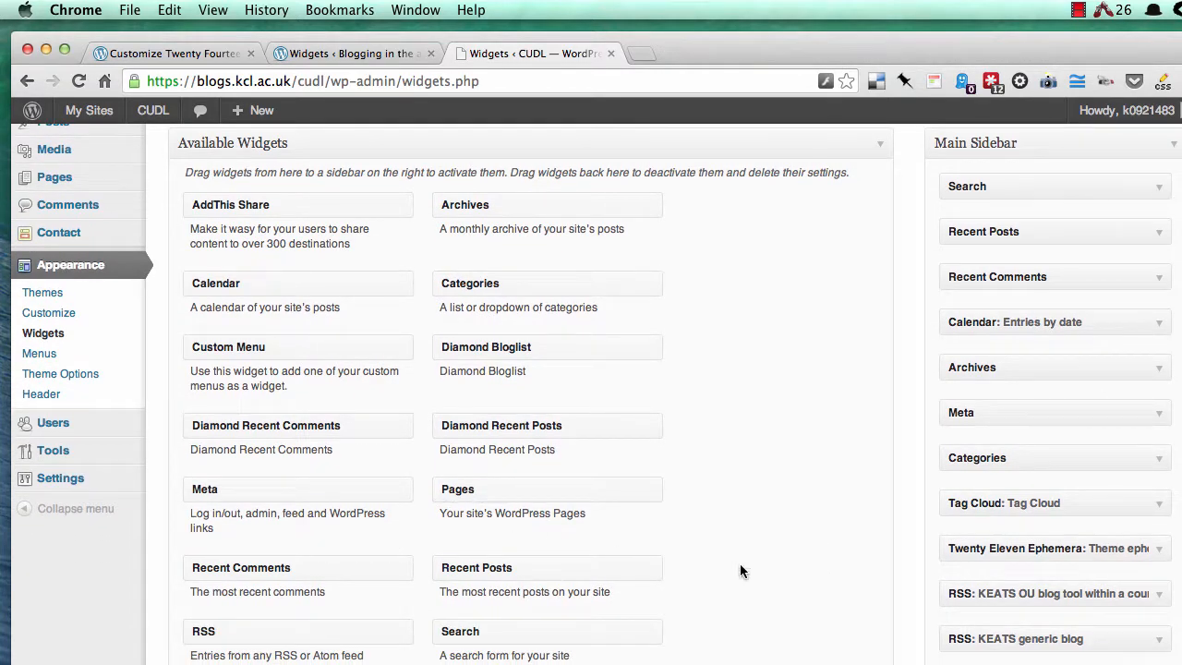
{"action": "scroll", "coordinate": [740, 571], "scroll_direction": "down", "scroll_amount": 2}
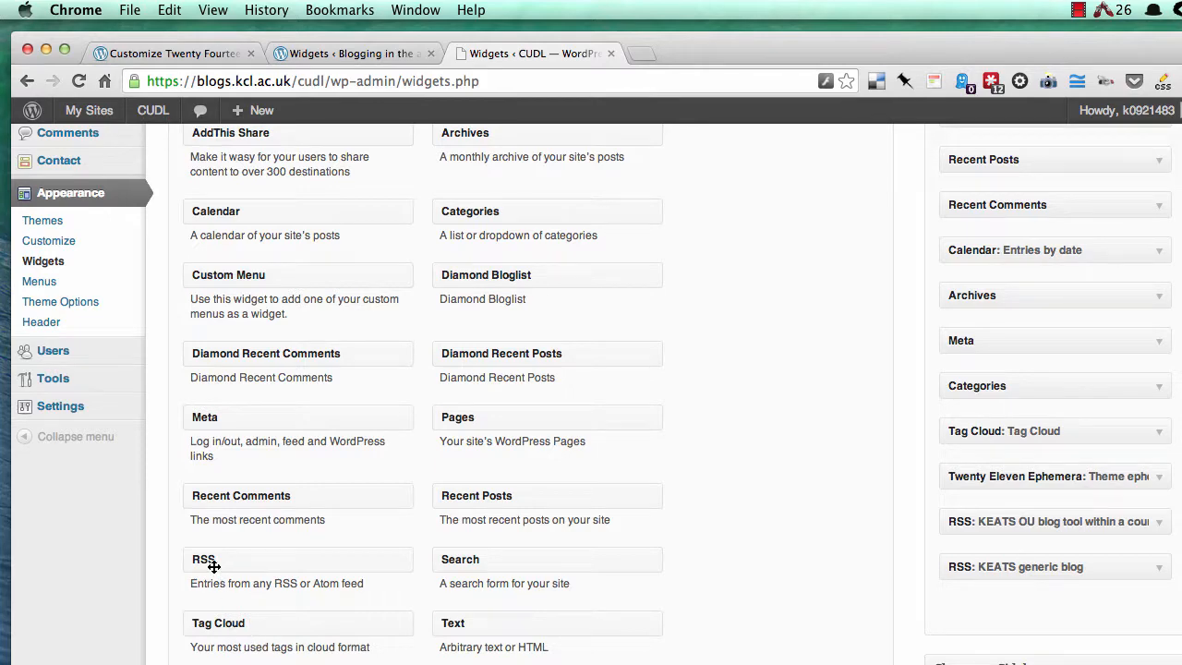
{"action": "scroll", "coordinate": [887, 592], "scroll_direction": "up", "scroll_amount": 1}
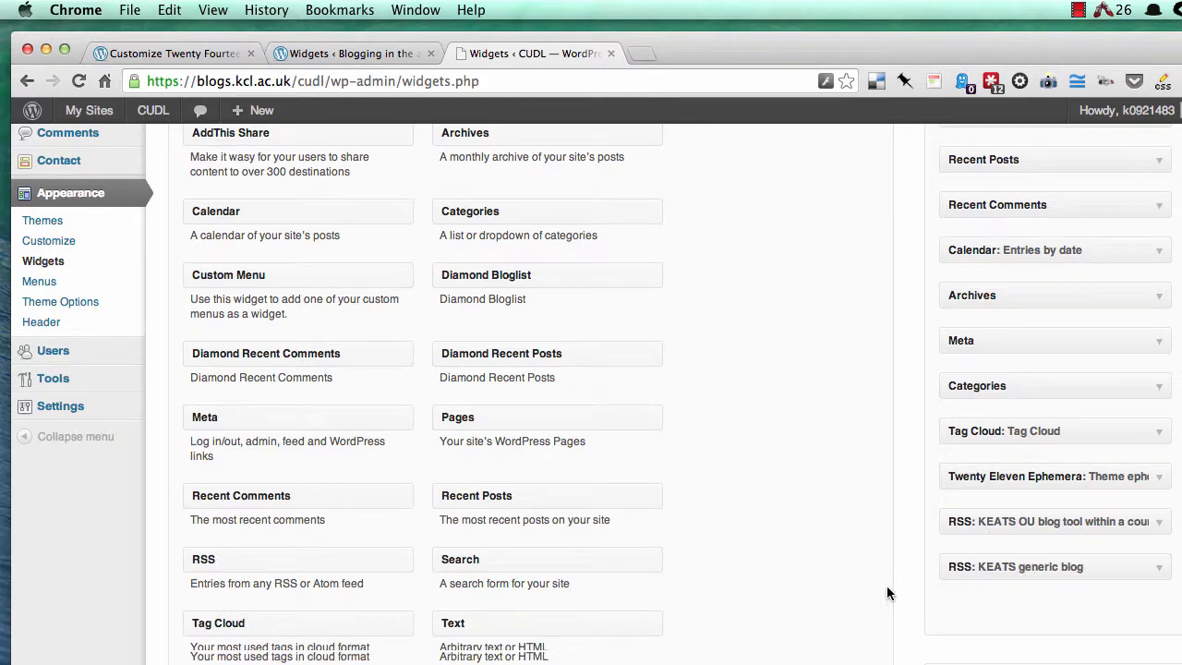
{"action": "scroll", "coordinate": [887, 593], "scroll_direction": "up", "scroll_amount": 3}
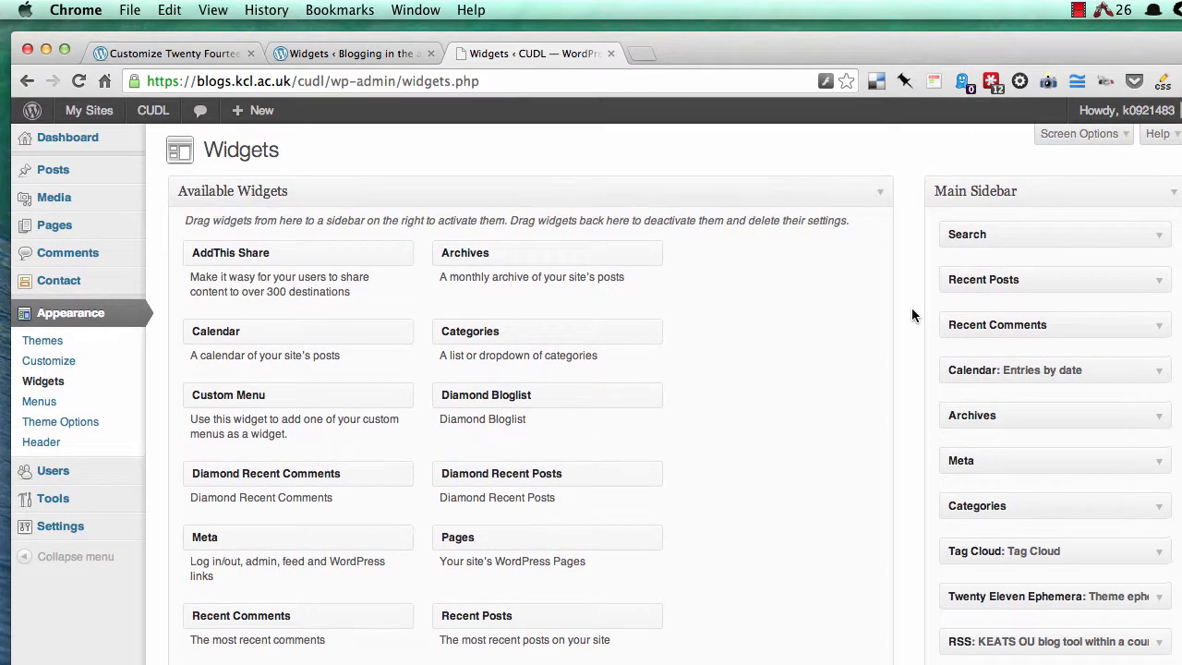